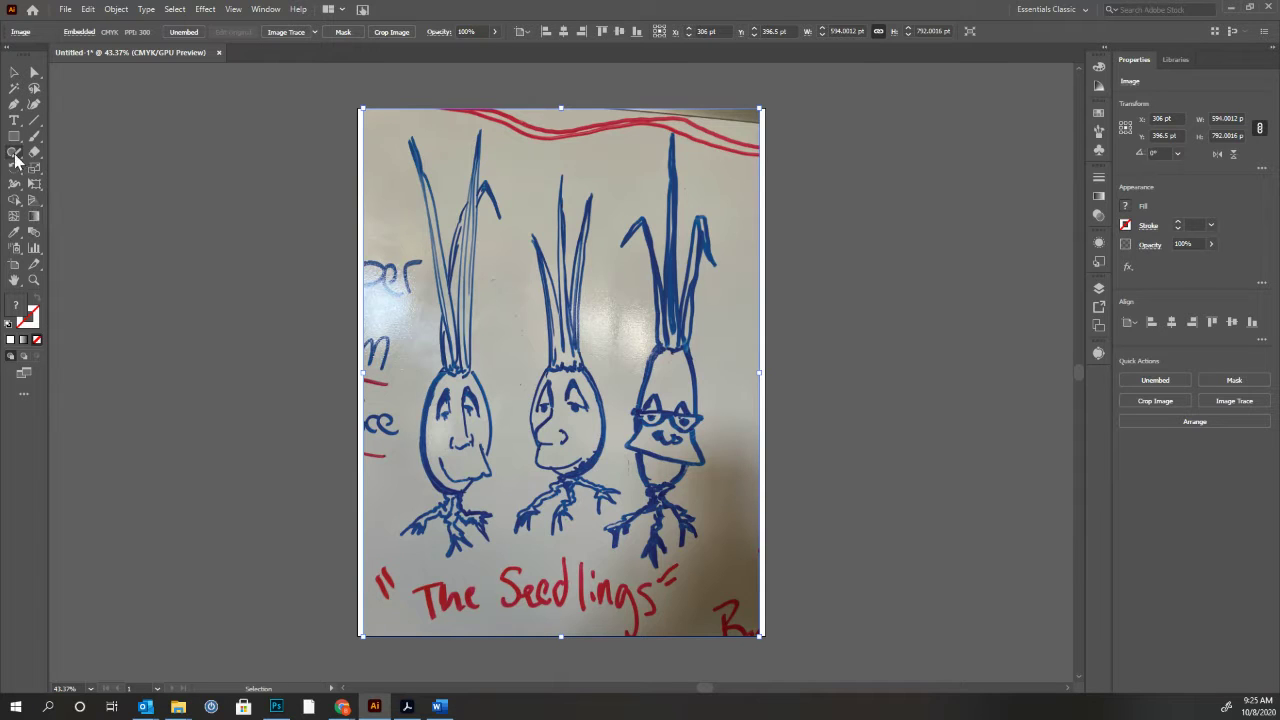
# Activate the Paintbrush and reset the colours, then set the fill to none while keeping the black 1 pt stroke.
pyautogui.click(35, 140)
pyautogui.click(35, 337)
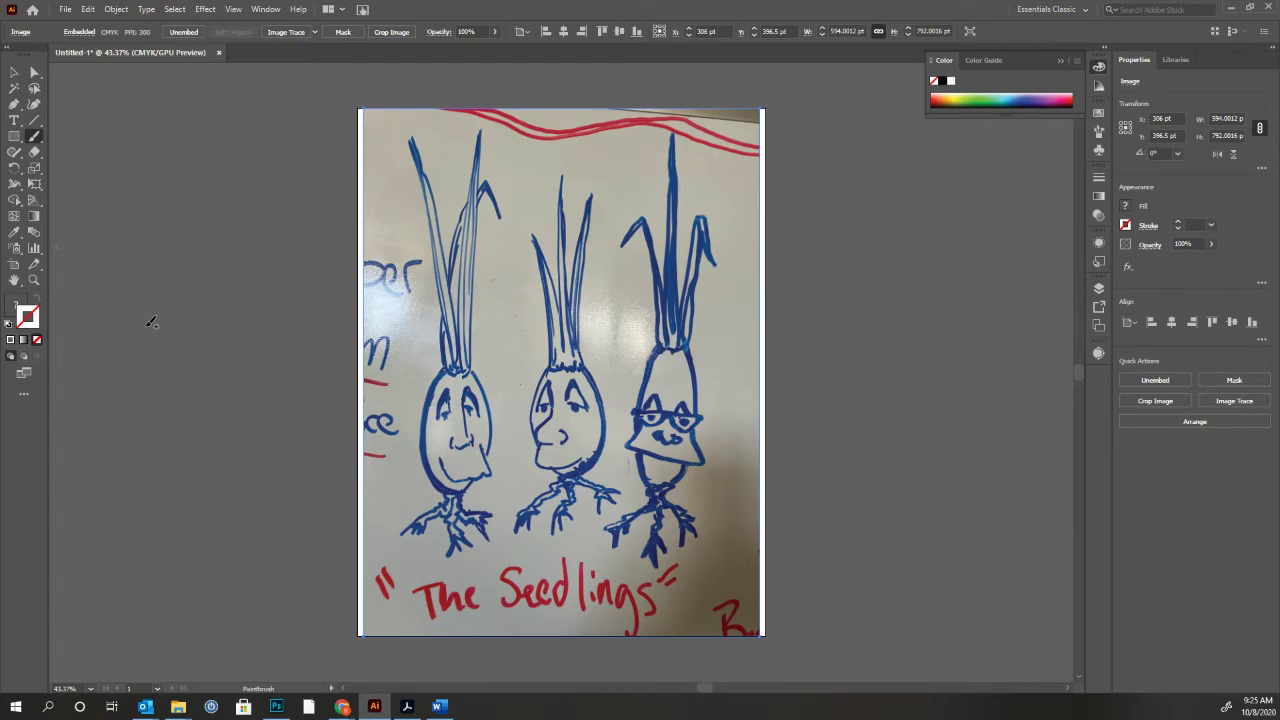
pyautogui.click(8, 326)
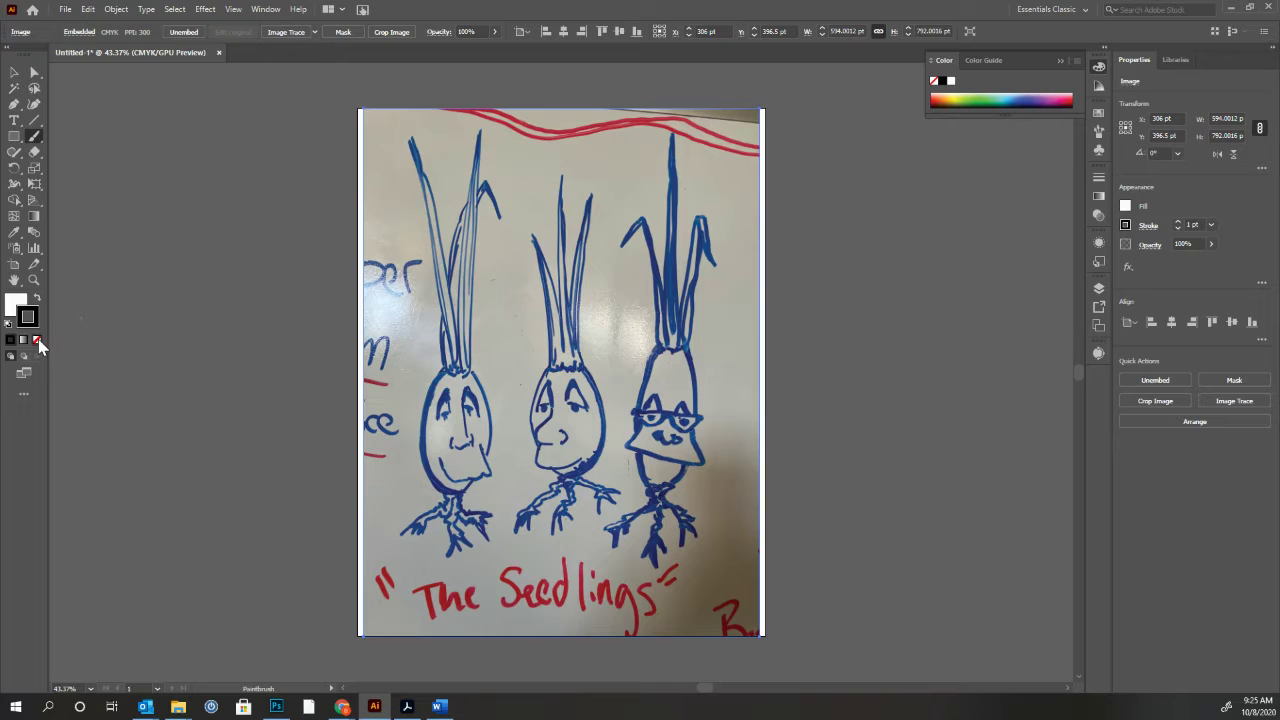
pyautogui.click(31, 322)
pyautogui.click(10, 310)
pyautogui.click(35, 325)
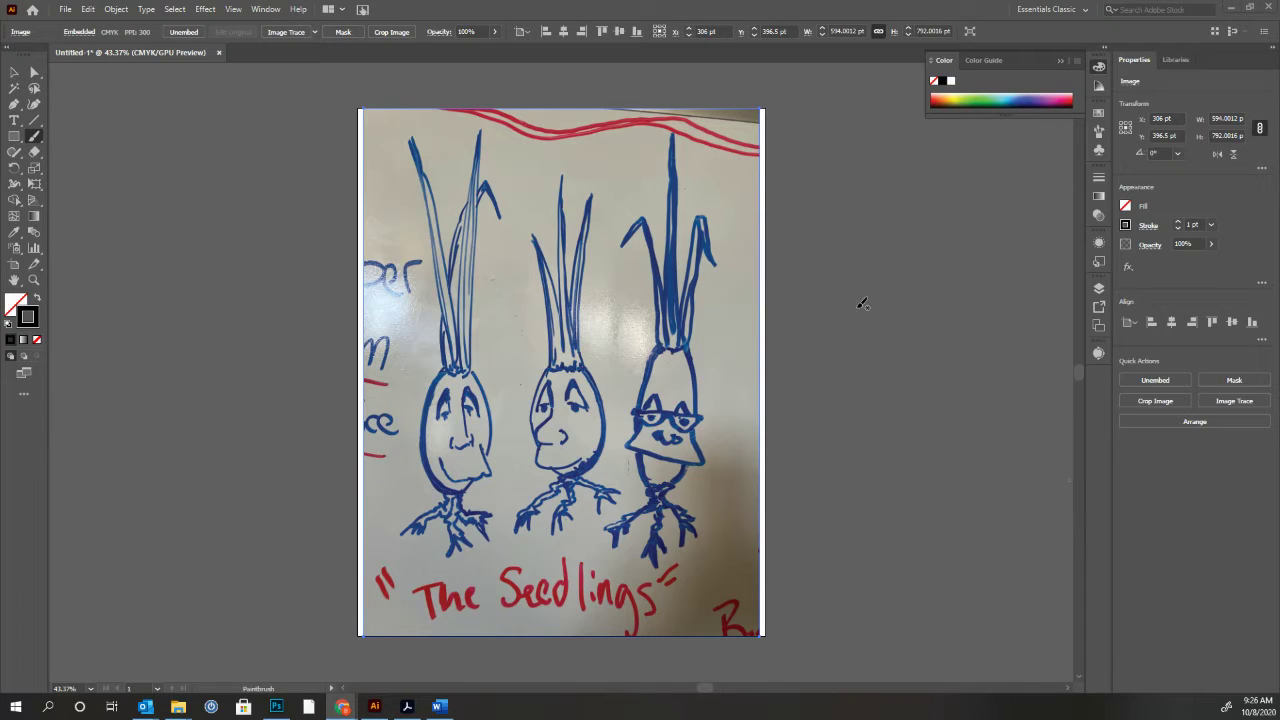
pyautogui.click(36, 322)
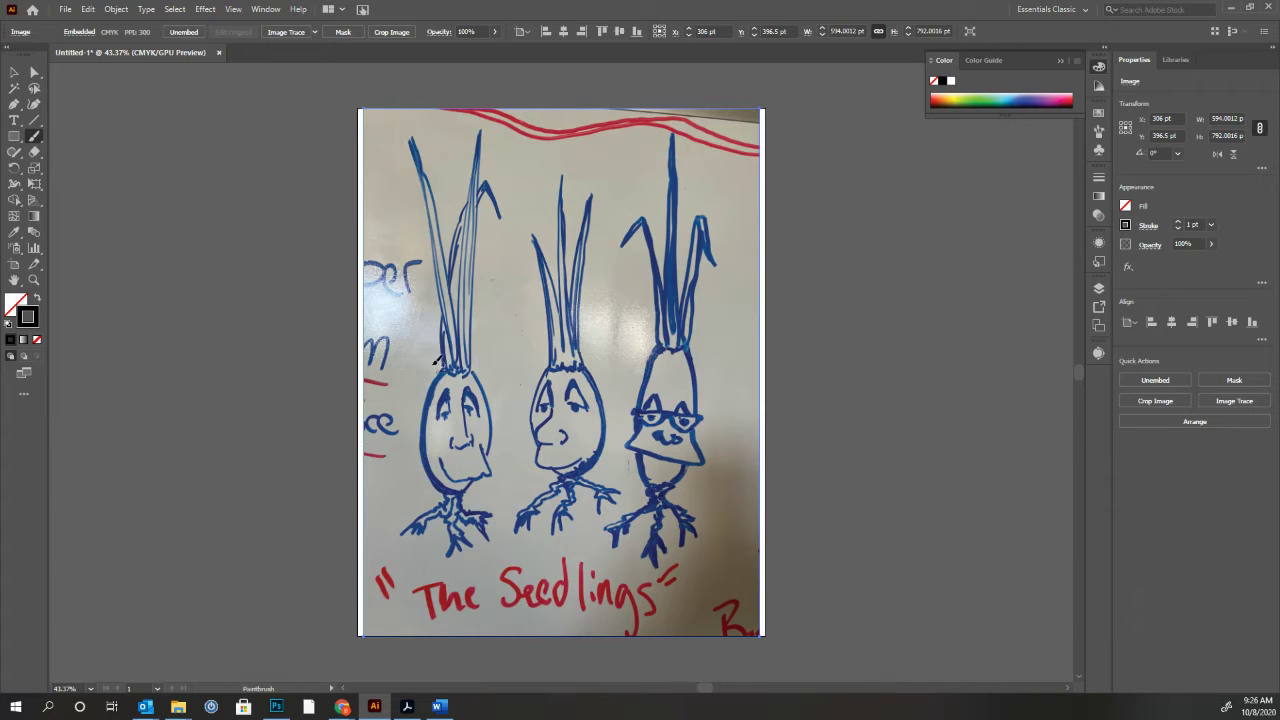
# Deselect the whiteboard photo and return to the Paintbrush tool.
pyautogui.click(15, 72)
pyautogui.click(315, 247)
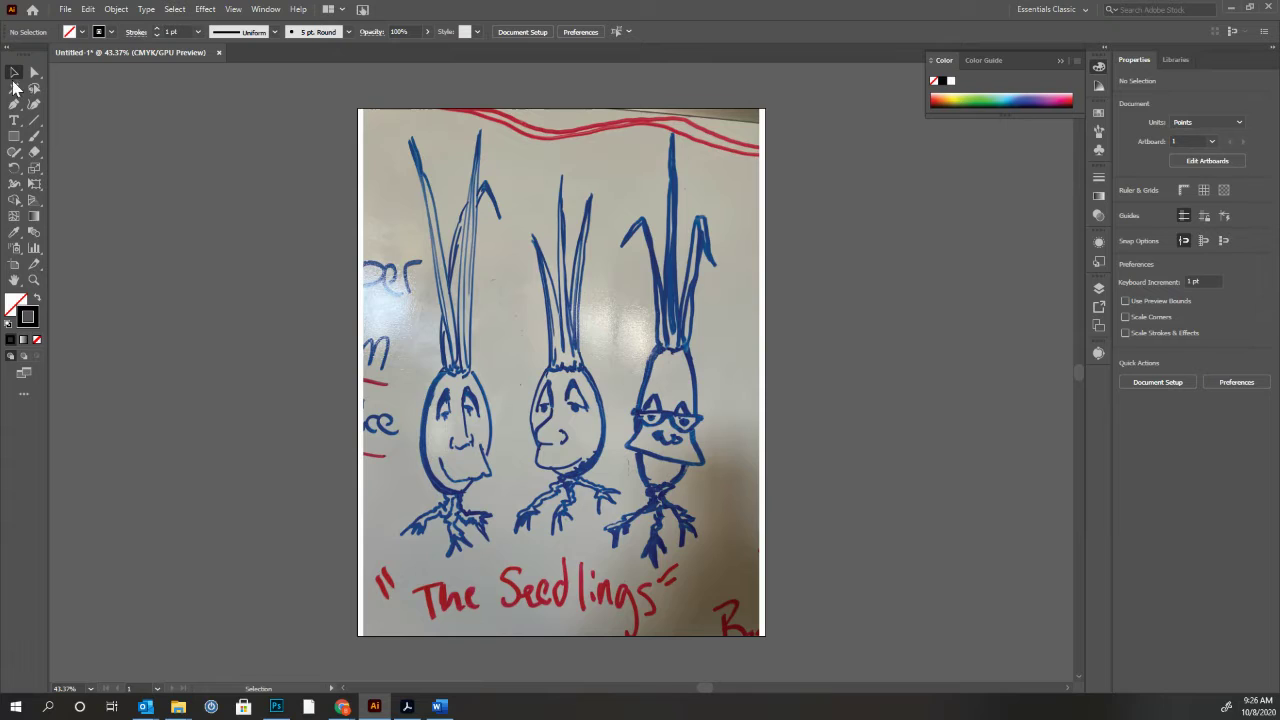
pyautogui.click(35, 137)
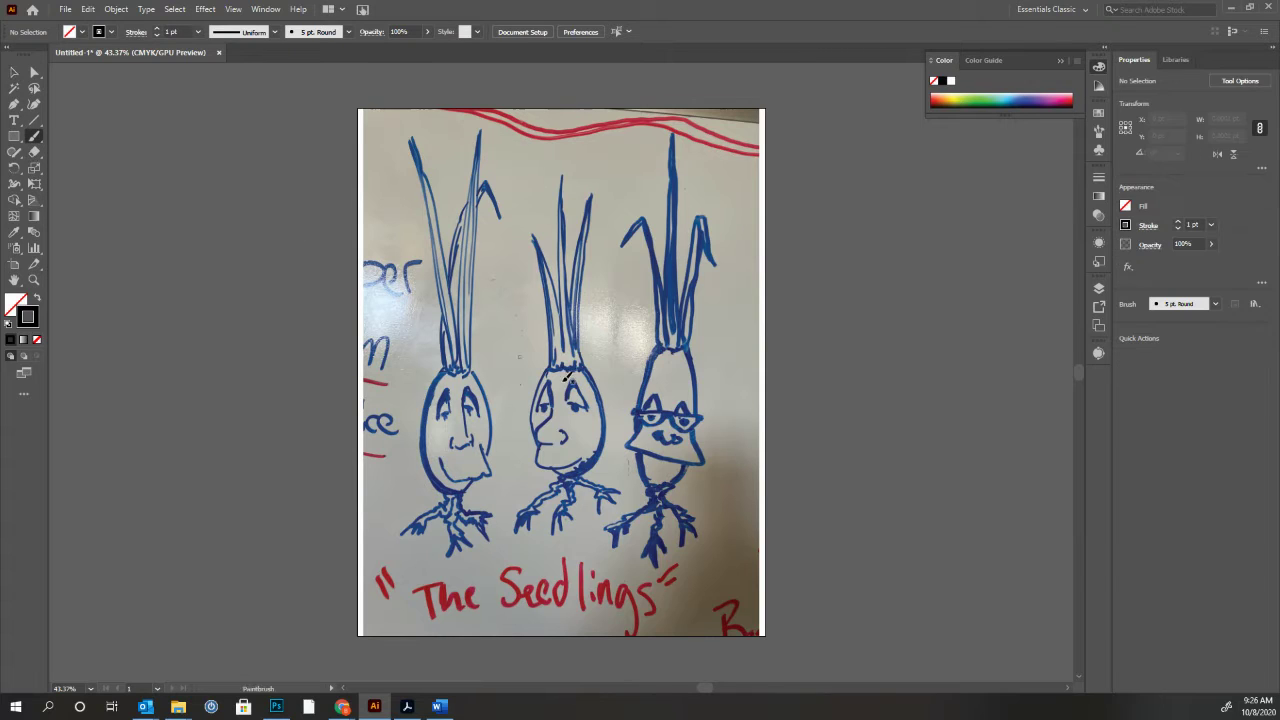
# Add a new layer above the photo's layer and lock the photo's layer, keeping the photo shown for tracing.
pyautogui.click(1102, 291)
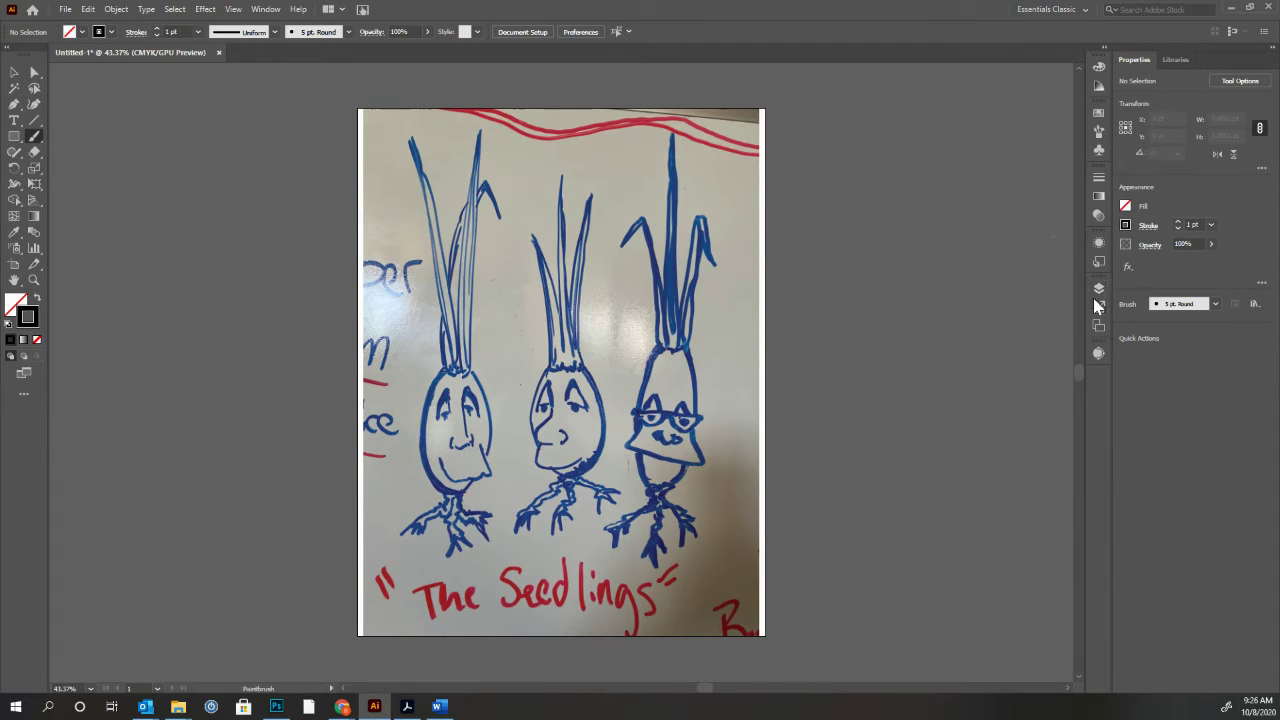
pyautogui.click(1100, 291)
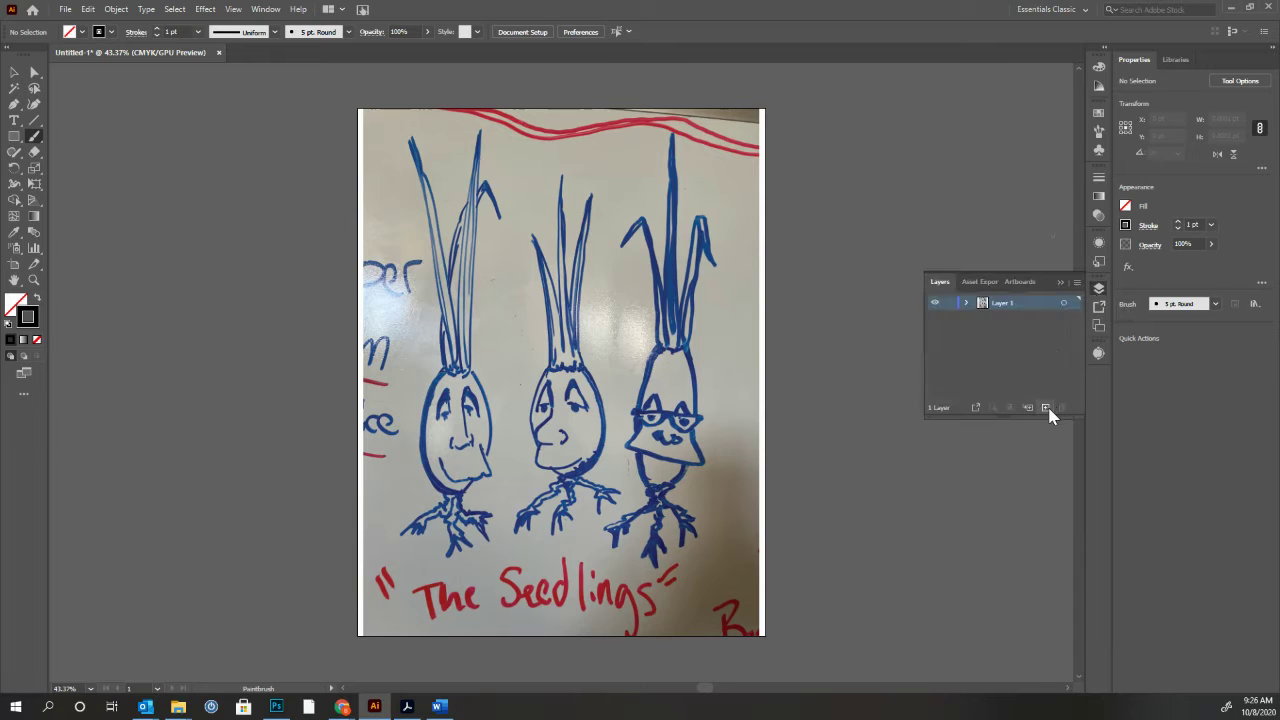
pyautogui.click(1046, 408)
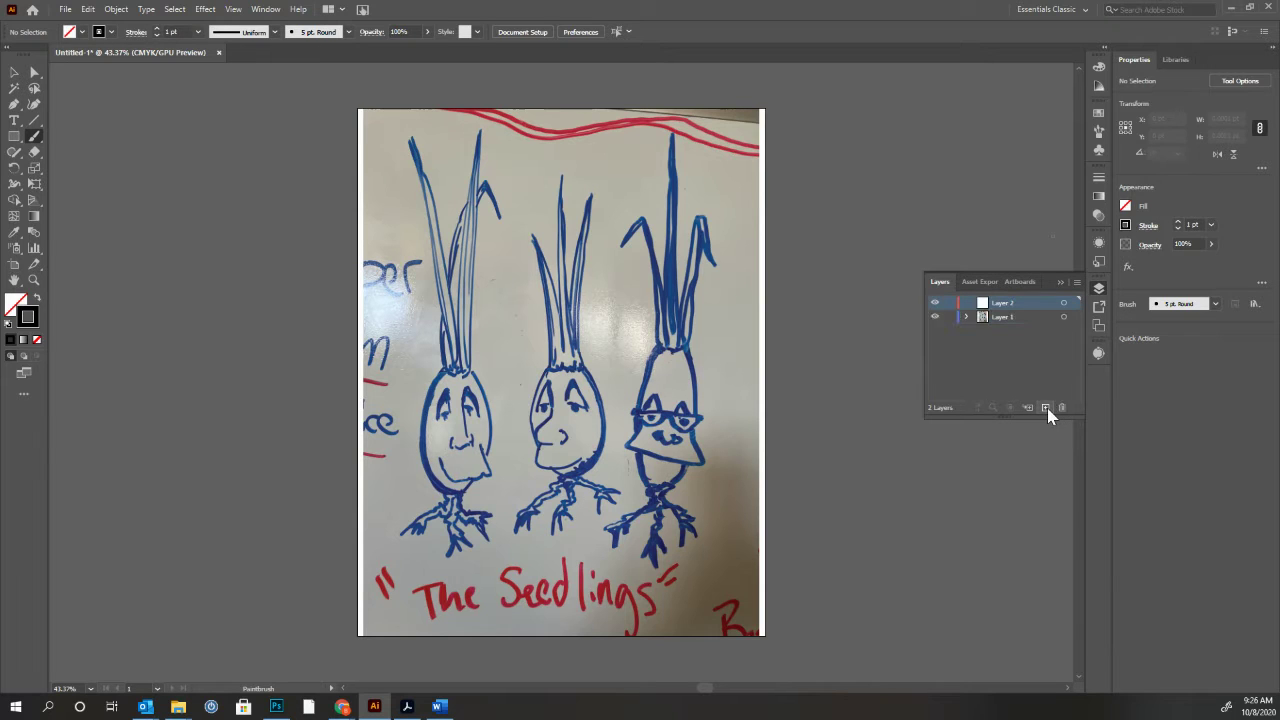
pyautogui.click(934, 317)
pyautogui.click(934, 317)
pyautogui.click(934, 317)
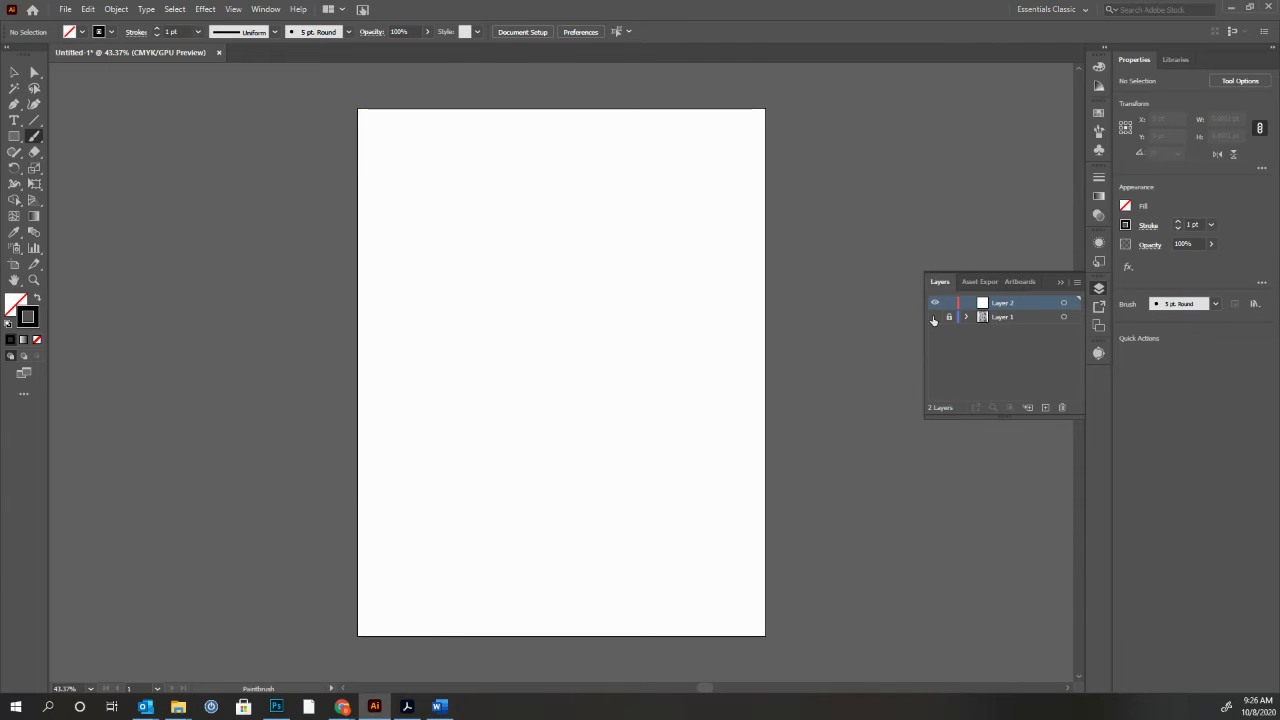
pyautogui.click(934, 317)
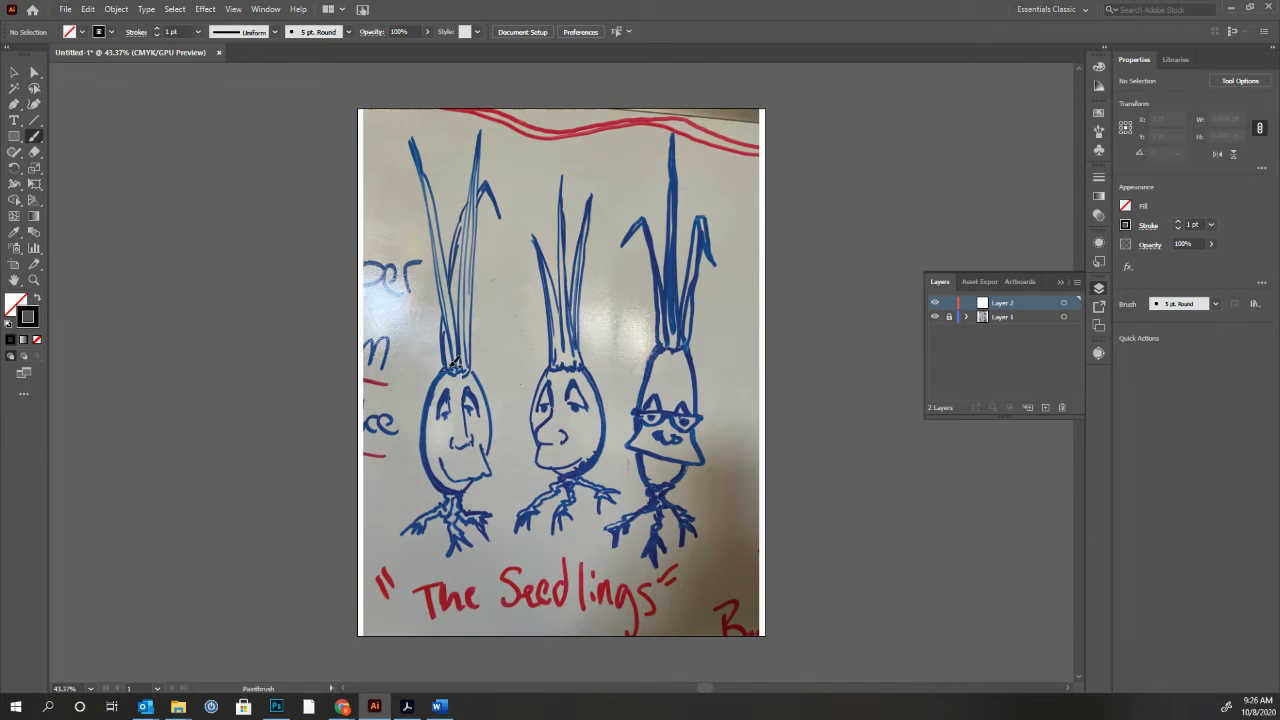
# Trace the first seedling's head outline, mouth and tall leaves with black Paintbrush strokes on the new layer.
pyautogui.moveTo(451, 367)
pyautogui.mouseDown()
pyautogui.moveTo(432, 398)
pyautogui.moveTo(430, 451)
pyautogui.moveTo(435, 481)
pyautogui.moveTo(457, 492)
pyautogui.moveTo(481, 469)
pyautogui.moveTo(455, 467)
pyautogui.moveTo(494, 465)
pyautogui.moveTo(485, 443)
pyautogui.moveTo(483, 459)
pyautogui.moveTo(495, 433)
pyautogui.moveTo(483, 380)
pyautogui.moveTo(468, 358)
pyautogui.moveTo(464, 369)
pyautogui.moveTo(445, 359)
pyautogui.moveTo(464, 372)
pyautogui.moveTo(440, 352)
pyautogui.moveTo(449, 295)
pyautogui.mouseUp()
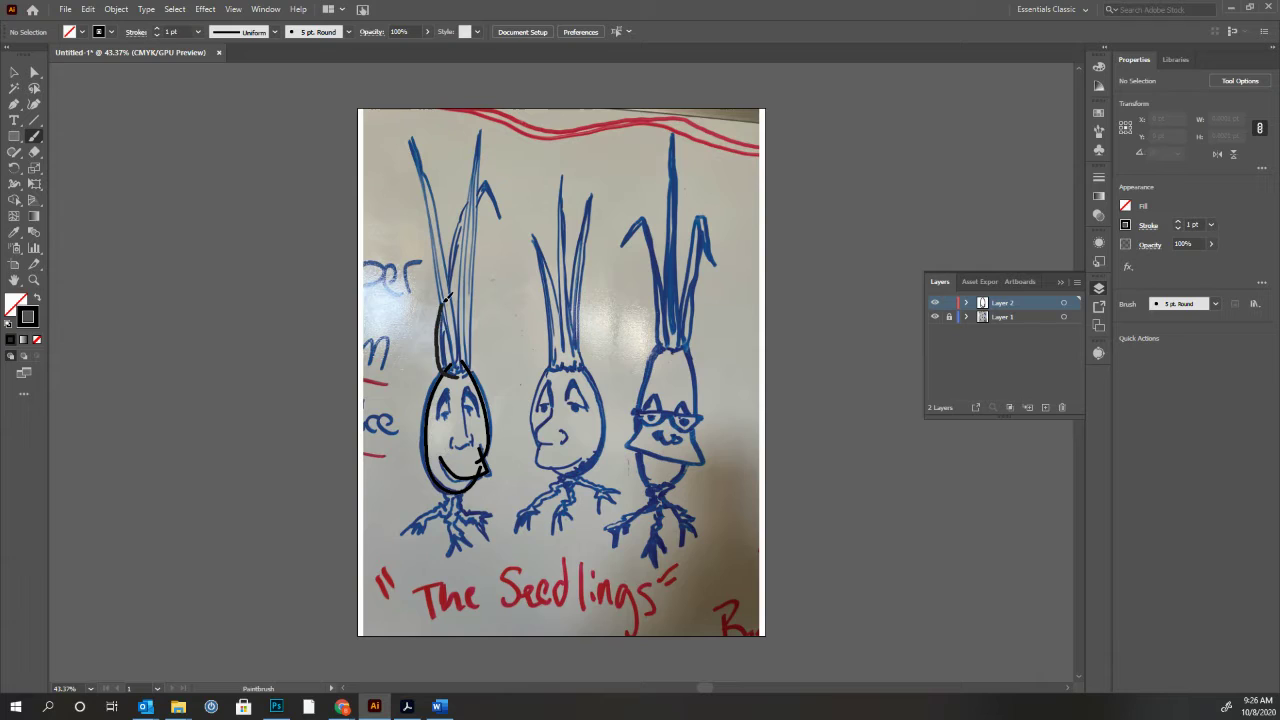
pyautogui.moveTo(457, 344)
pyautogui.mouseDown()
pyautogui.moveTo(412, 122)
pyautogui.moveTo(466, 362)
pyautogui.mouseUp()
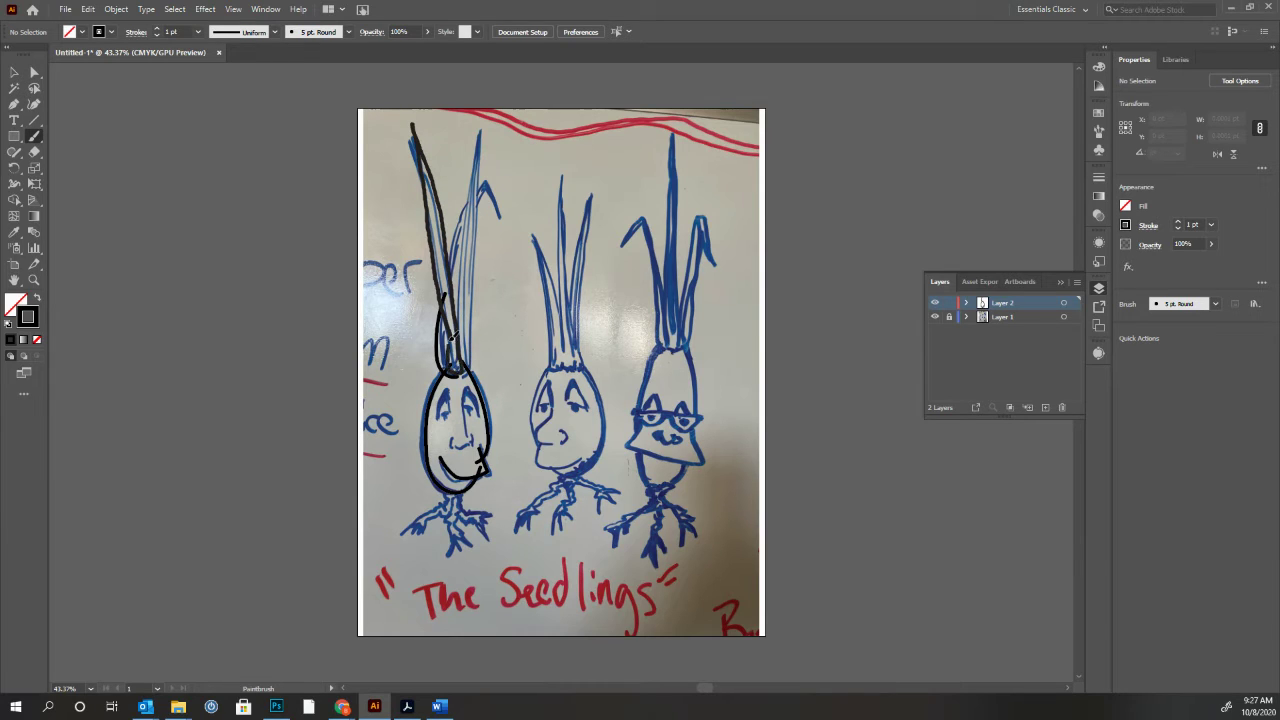
pyautogui.moveTo(449, 307); pyautogui.dragTo(449, 303)
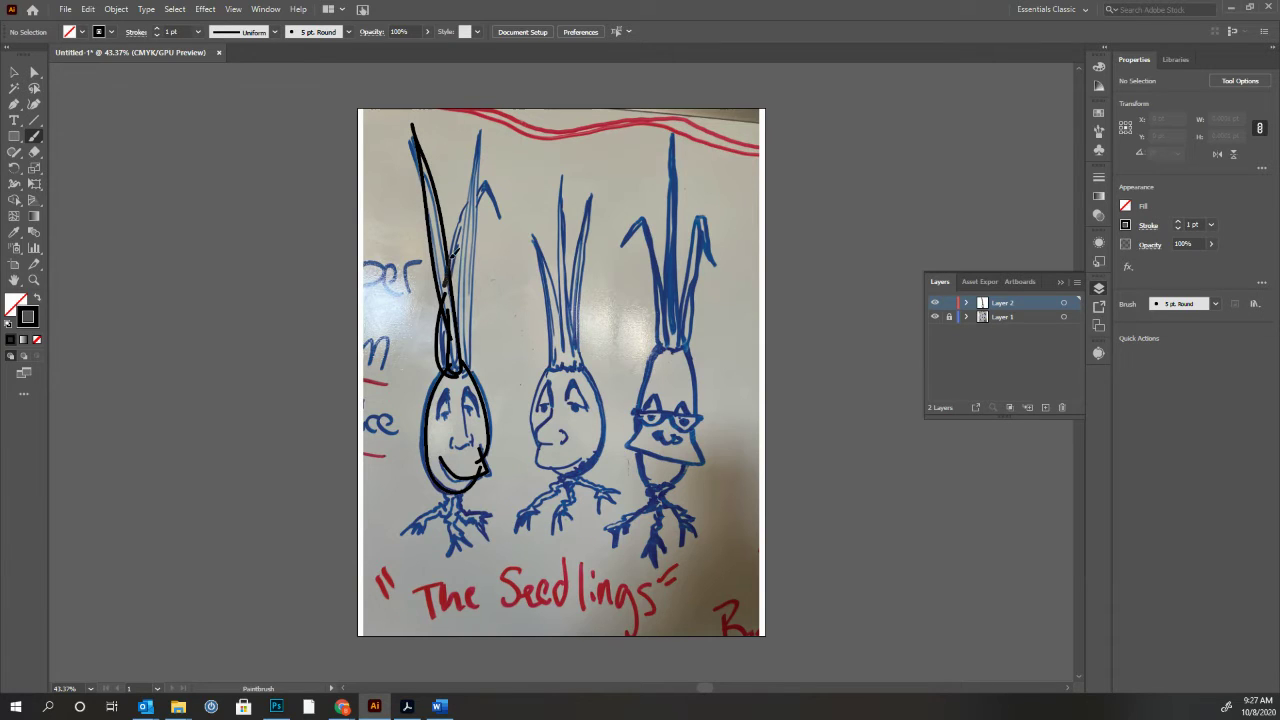
pyautogui.moveTo(452, 253)
pyautogui.mouseDown()
pyautogui.moveTo(480, 180)
pyautogui.moveTo(509, 213)
pyautogui.moveTo(495, 187)
pyautogui.mouseUp()
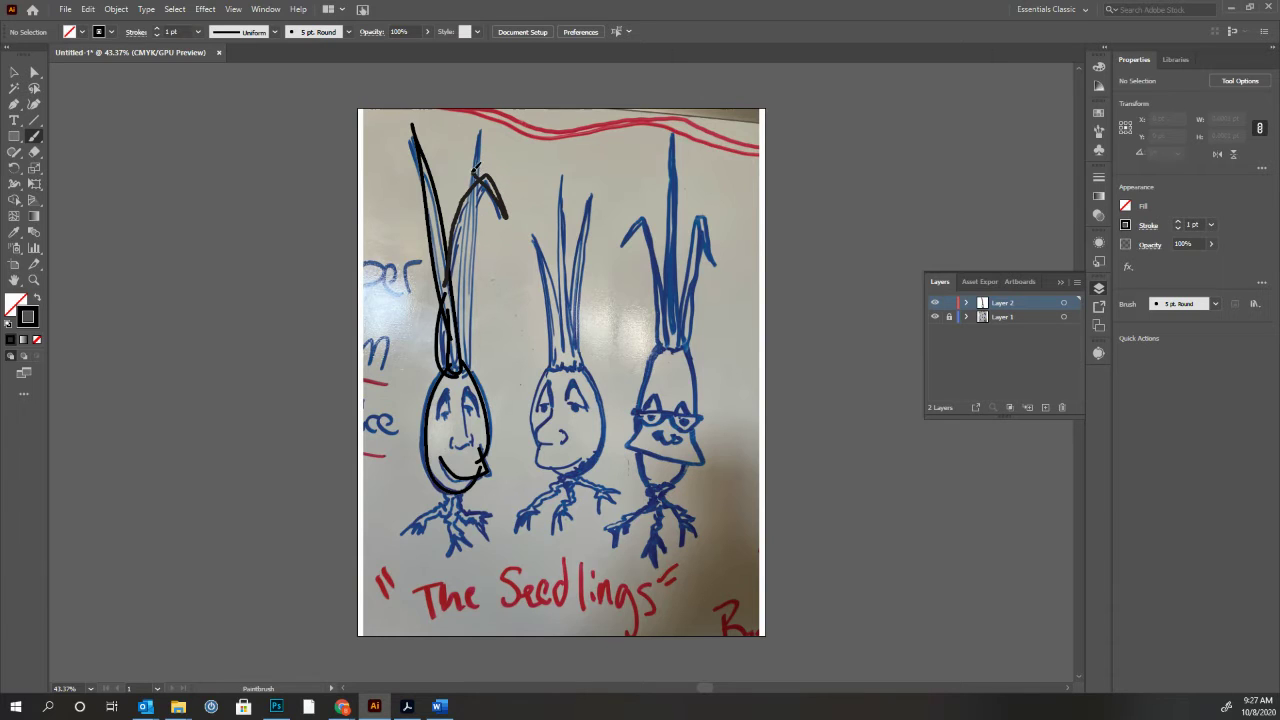
pyautogui.moveTo(505, 175)
pyautogui.mouseDown()
pyautogui.moveTo(480, 196)
pyautogui.moveTo(459, 268)
pyautogui.mouseUp()
pyautogui.moveTo(483, 124); pyautogui.dragTo(458, 298)
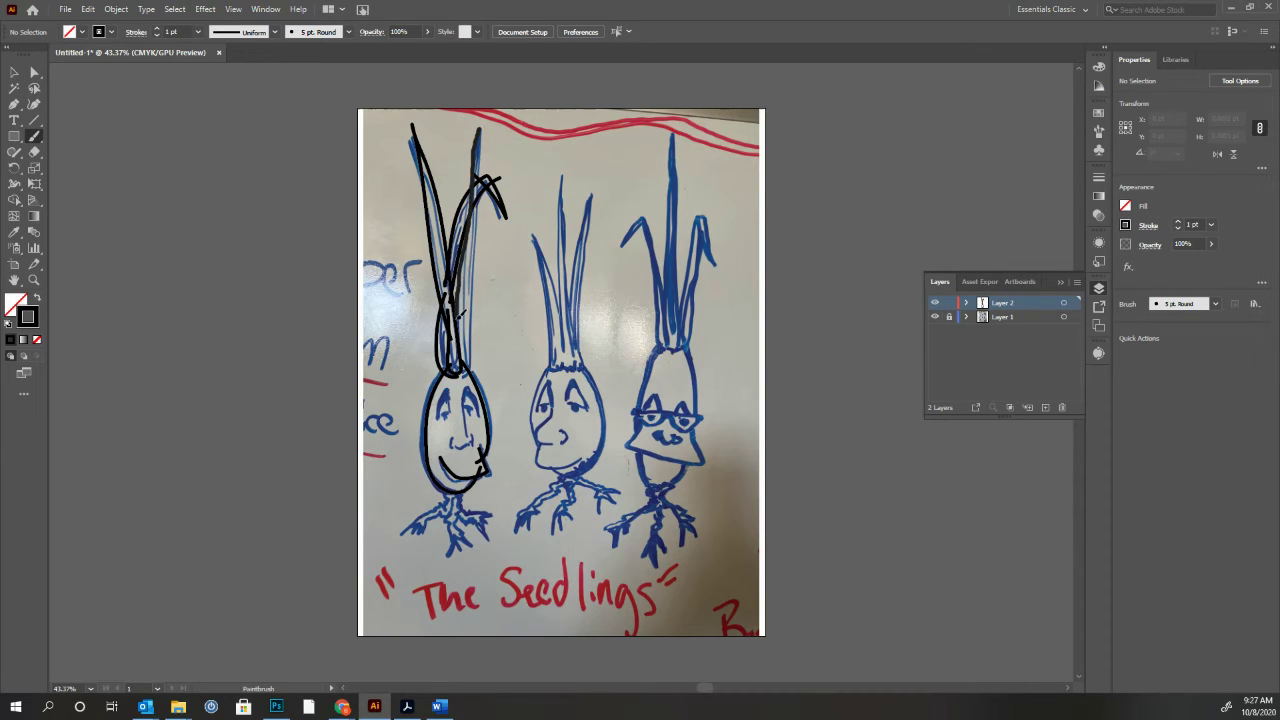
pyautogui.moveTo(457, 350); pyautogui.dragTo(457, 352)
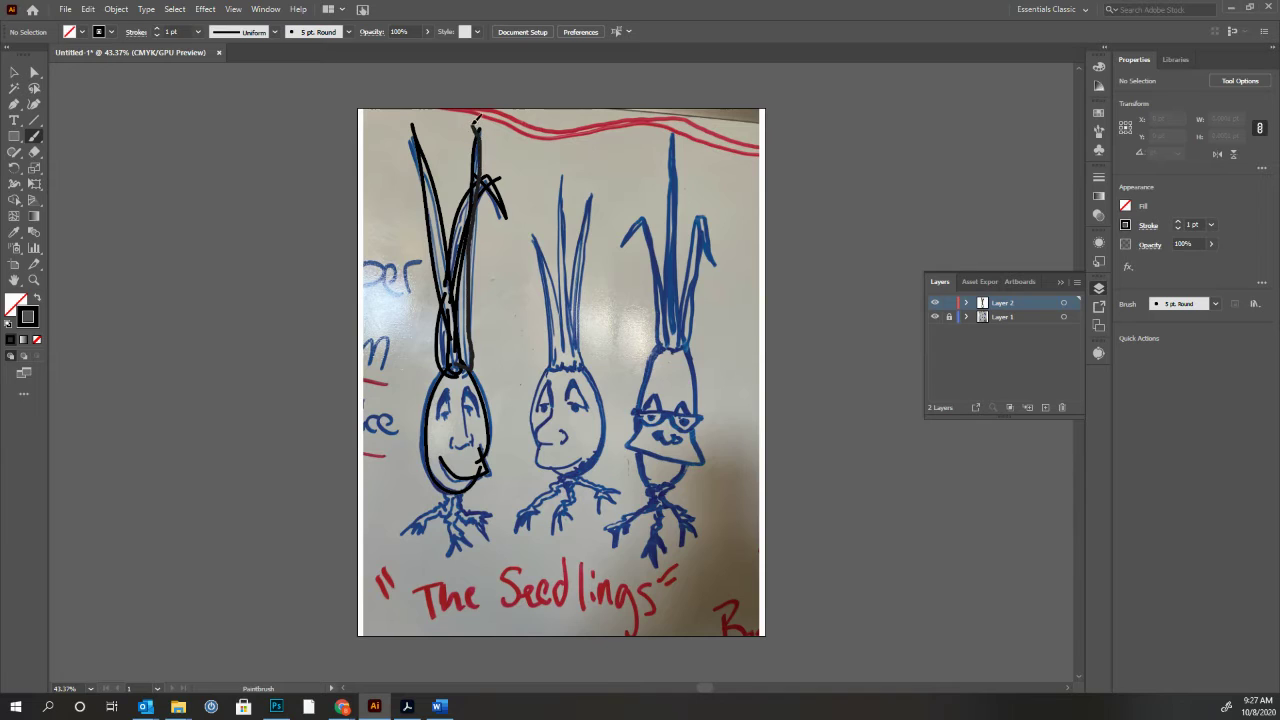
pyautogui.moveTo(476, 120); pyautogui.dragTo(475, 119)
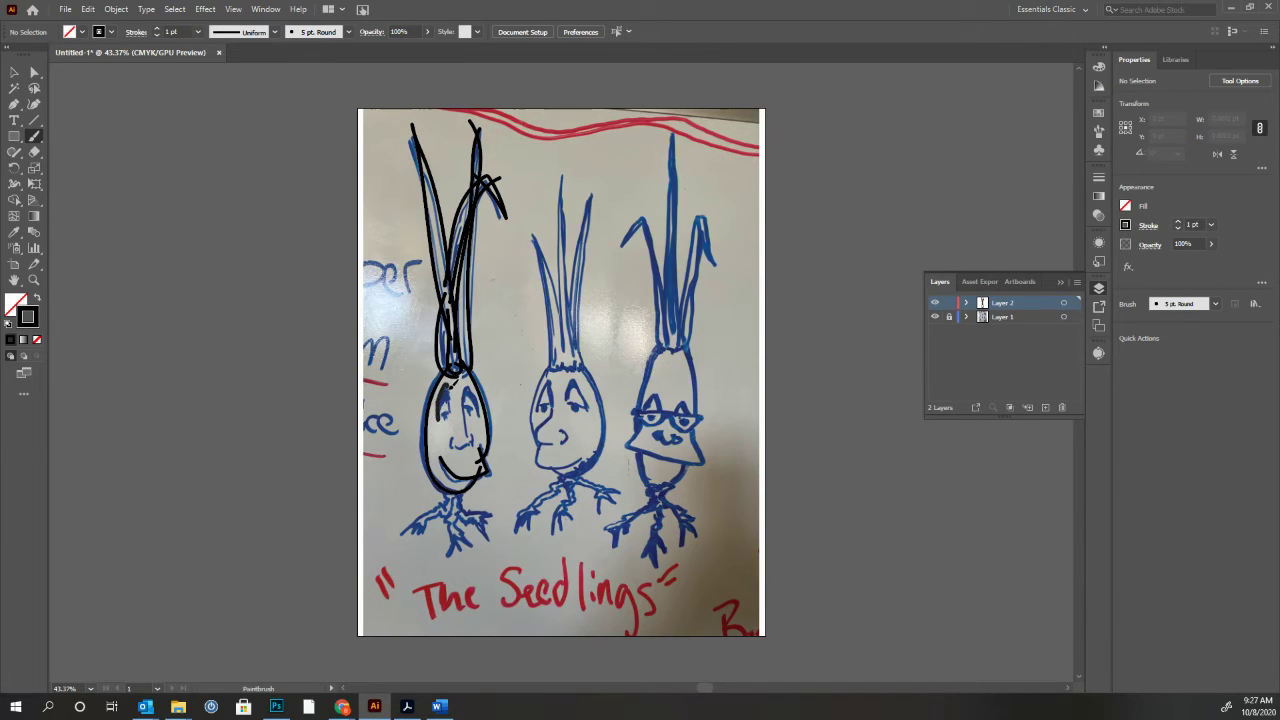
# Trace the first seedling's eyes, eyelids and nose with Paintbrush strokes.
pyautogui.moveTo(451, 402); pyautogui.dragTo(462, 398)
pyautogui.moveTo(469, 423); pyautogui.dragTo(464, 400)
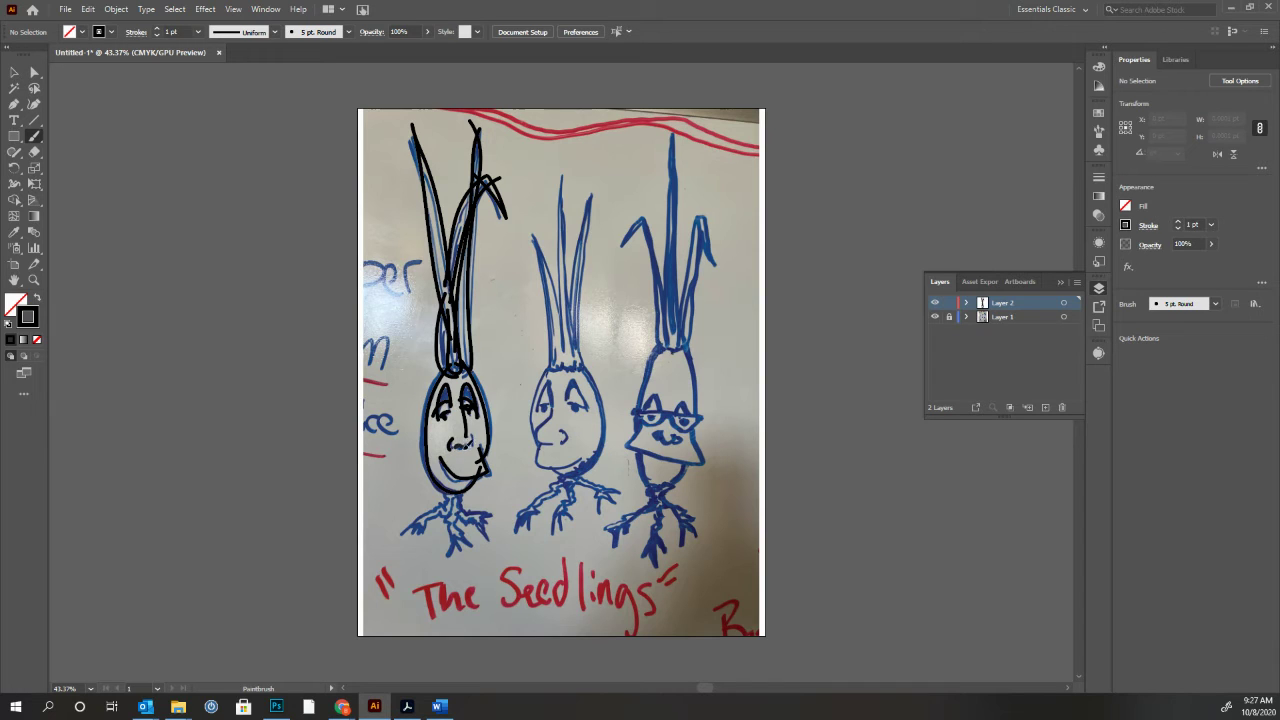
pyautogui.moveTo(477, 441); pyautogui.dragTo(478, 430)
# Hide the photo's layer and select all the traced strokes of the seedling.
pyautogui.click(936, 317)
pyautogui.click(14, 73)
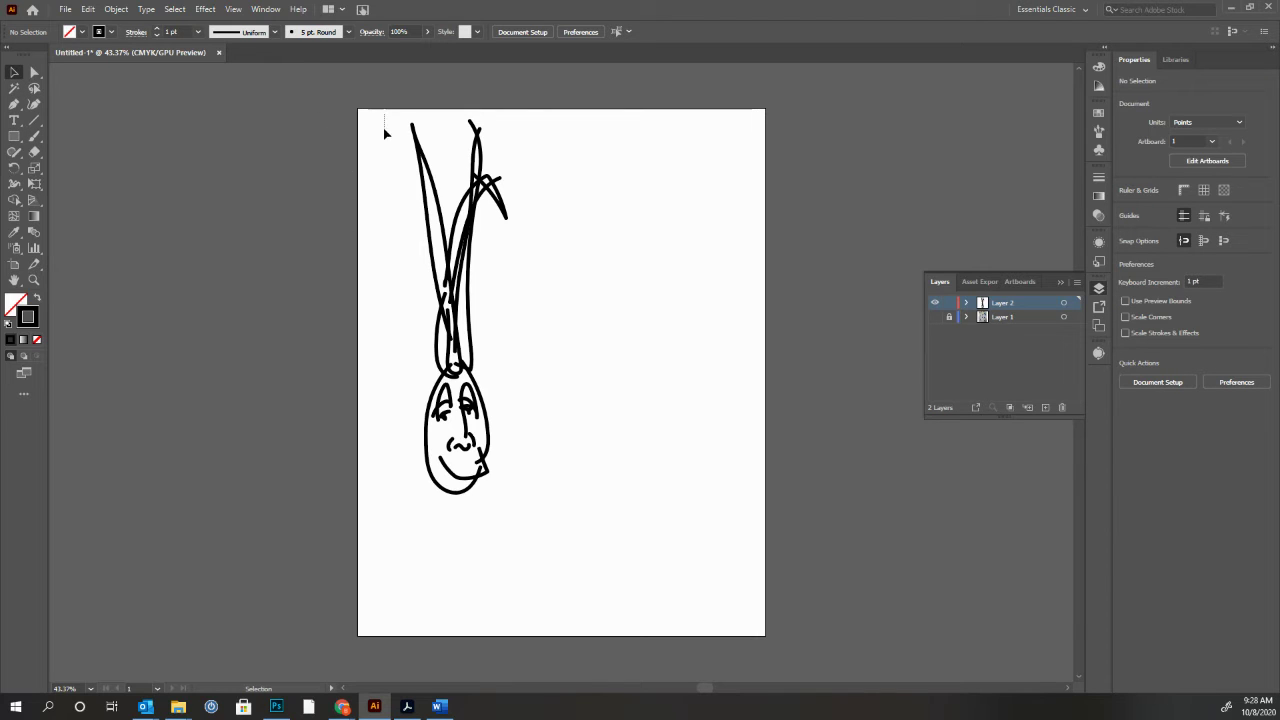
pyautogui.moveTo(385, 133); pyautogui.dragTo(580, 625)
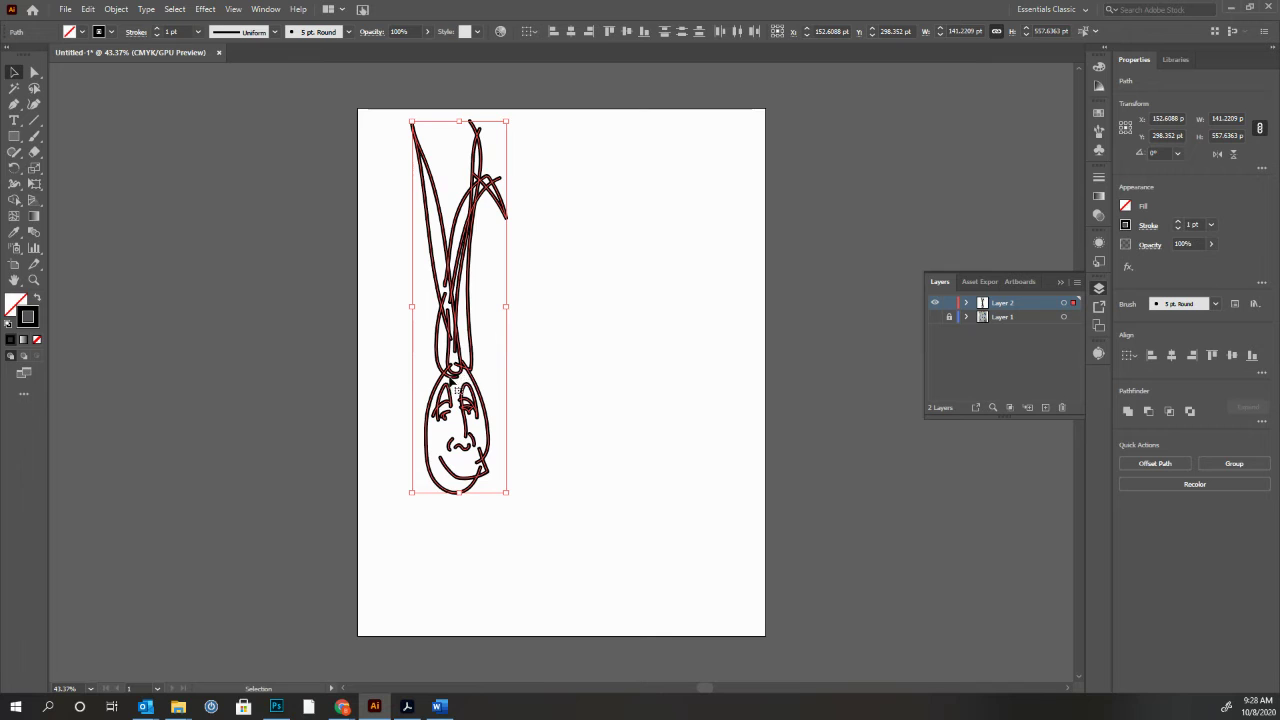
# Try stroke weights up to 4 pt on the selected strokes and return them to 1 pt.
pyautogui.click(33, 280)
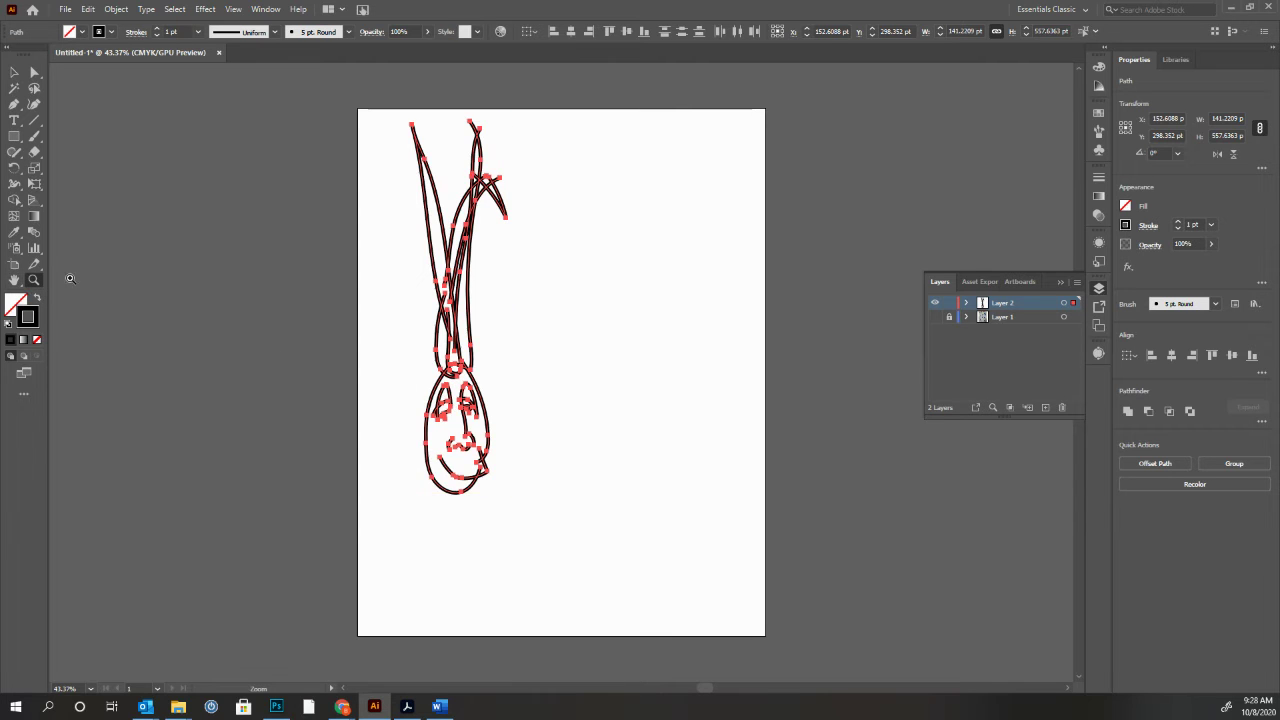
pyautogui.click(440, 358)
pyautogui.click(791, 457)
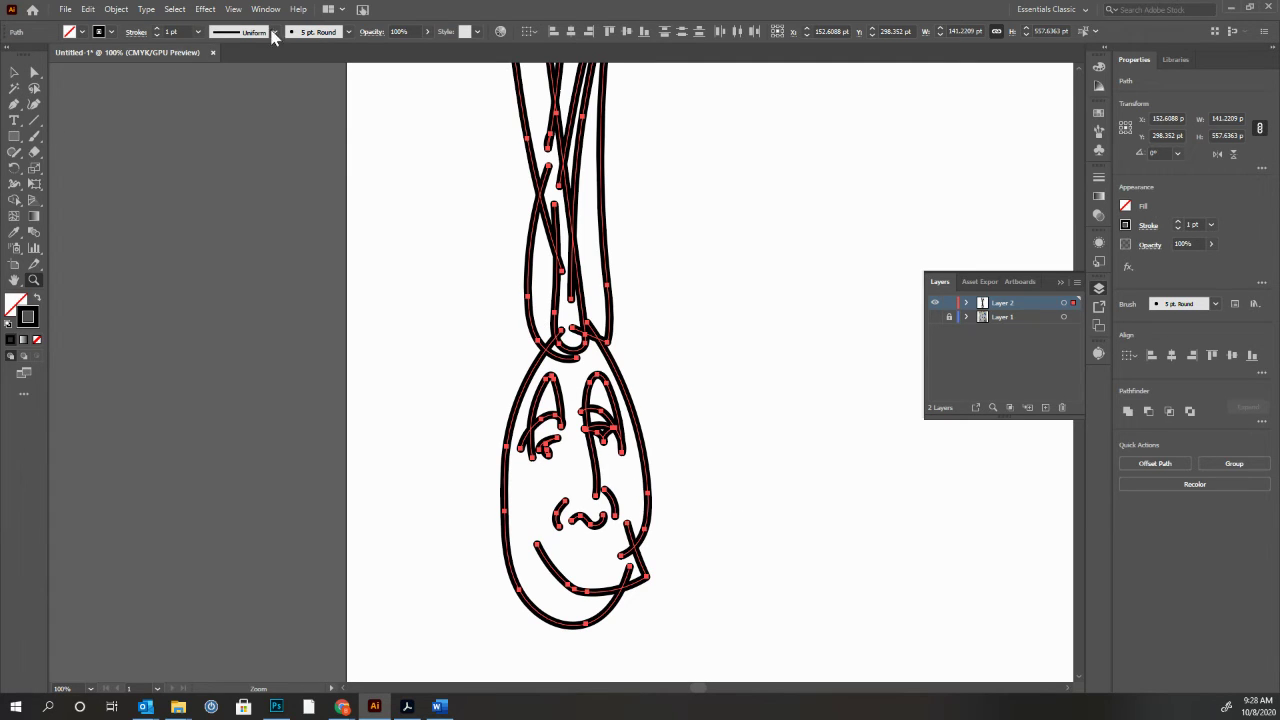
pyautogui.click(157, 29)
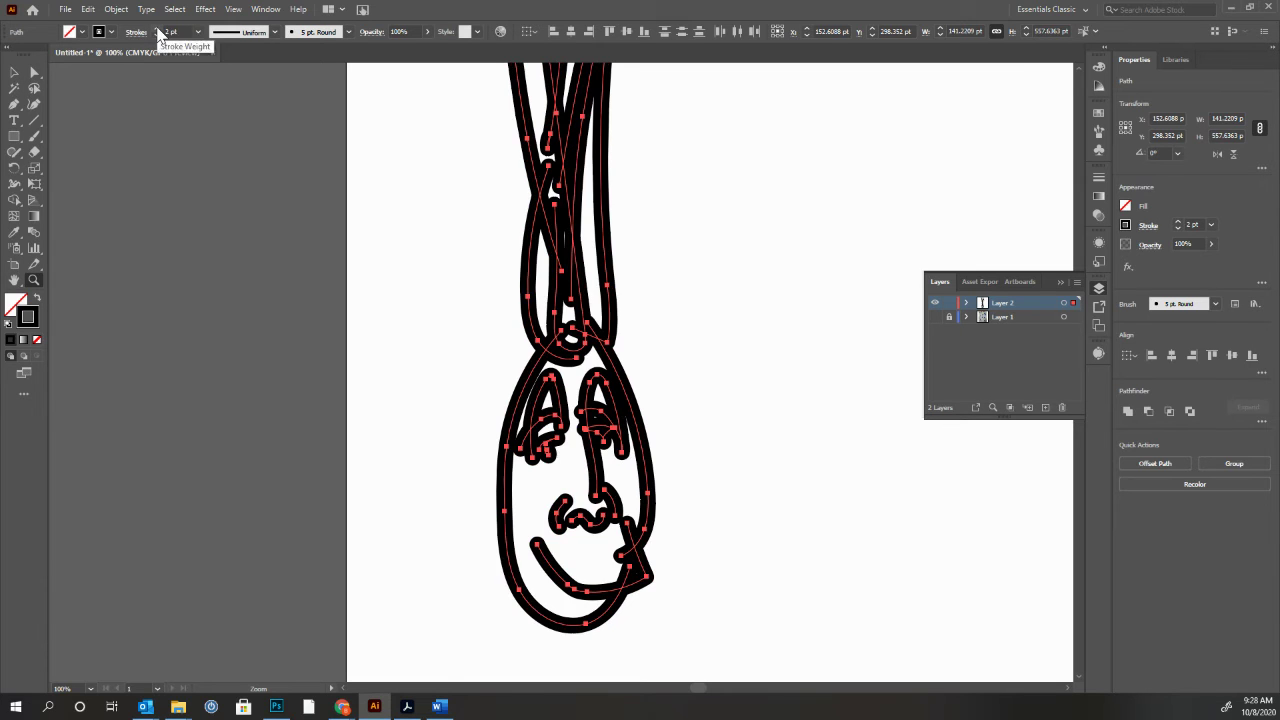
pyautogui.click(157, 29)
pyautogui.click(157, 29)
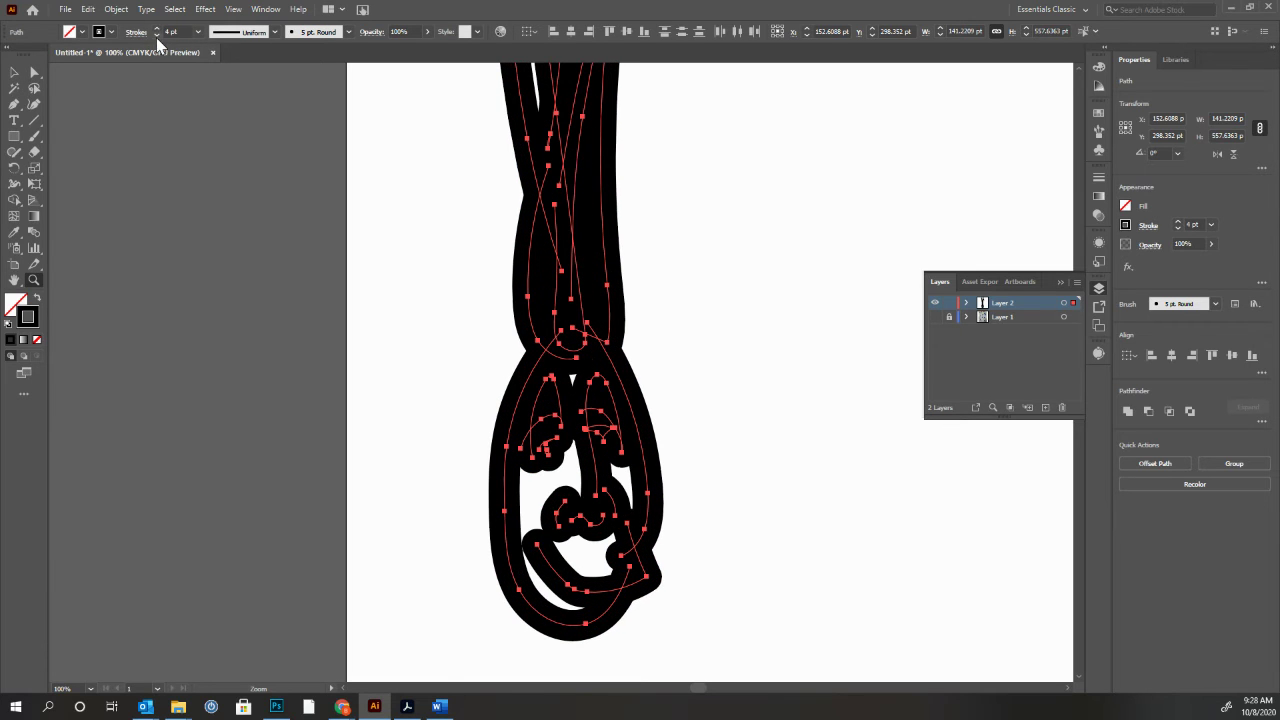
pyautogui.click(156, 36)
pyautogui.click(156, 36)
pyautogui.click(156, 36)
# Try the lens-shaped variable width profile, tapered at both ends, on the selected strokes.
pyautogui.click(275, 32)
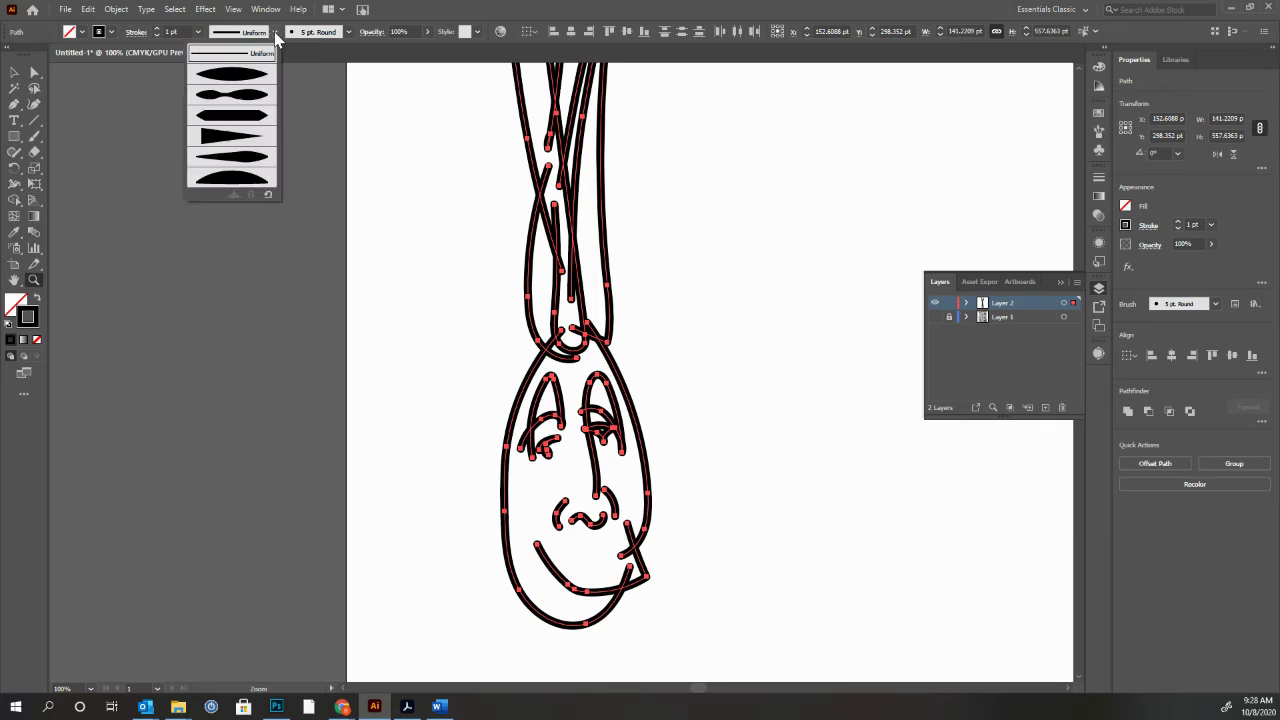
pyautogui.click(245, 74)
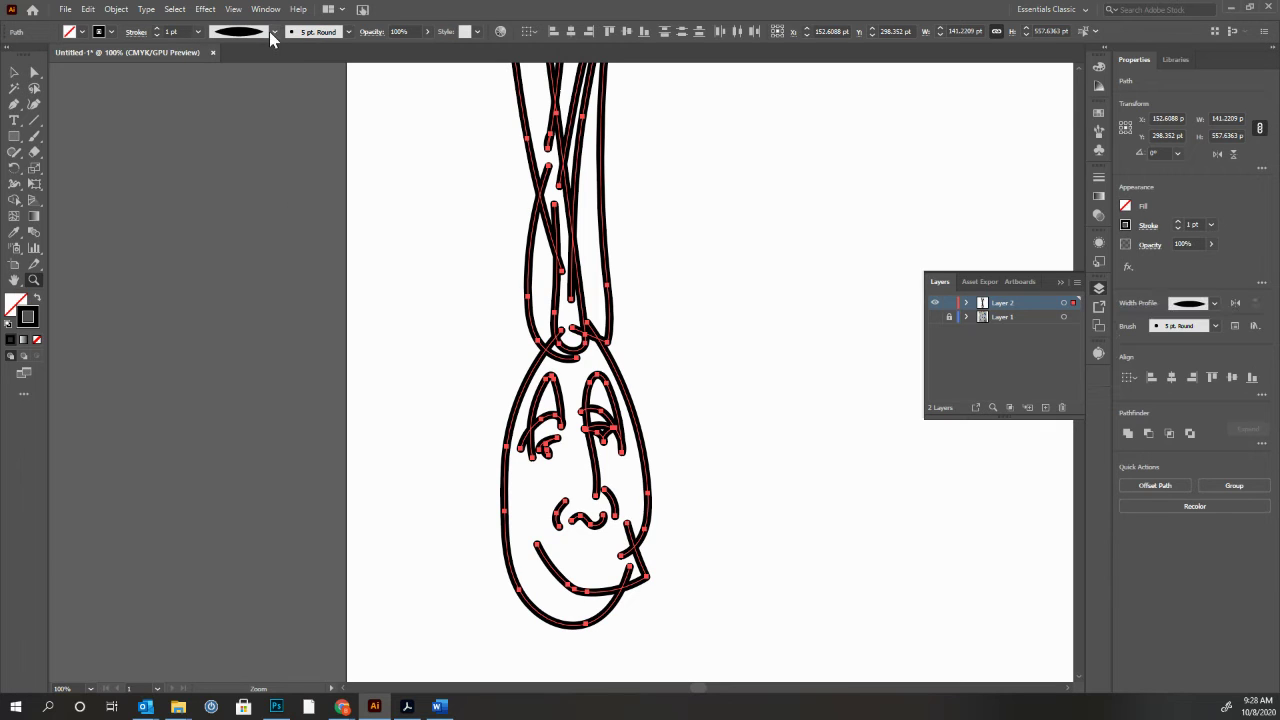
pyautogui.click(269, 31)
pyautogui.click(211, 149)
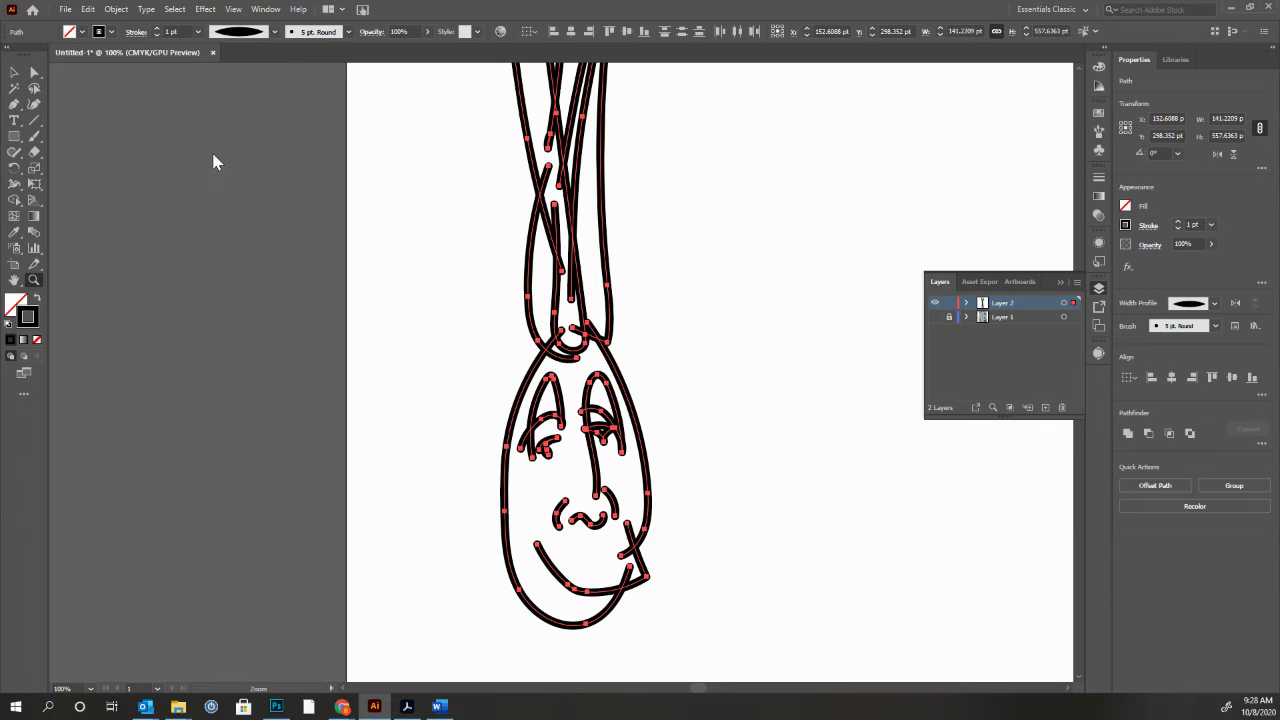
# Try the 3 pt. Oval and 5 pt. Flat brushes on the selected strokes and settle on 5 pt. Oval.
pyautogui.click(349, 33)
pyautogui.click(276, 62)
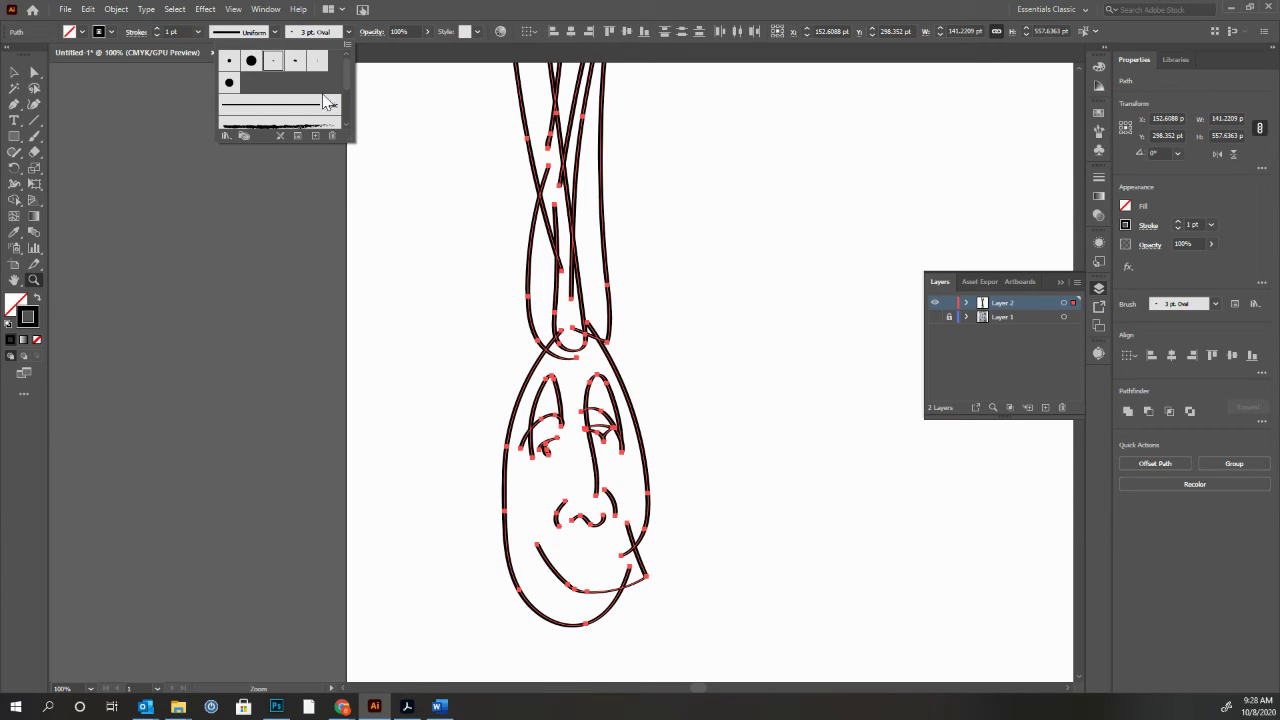
pyautogui.click(318, 62)
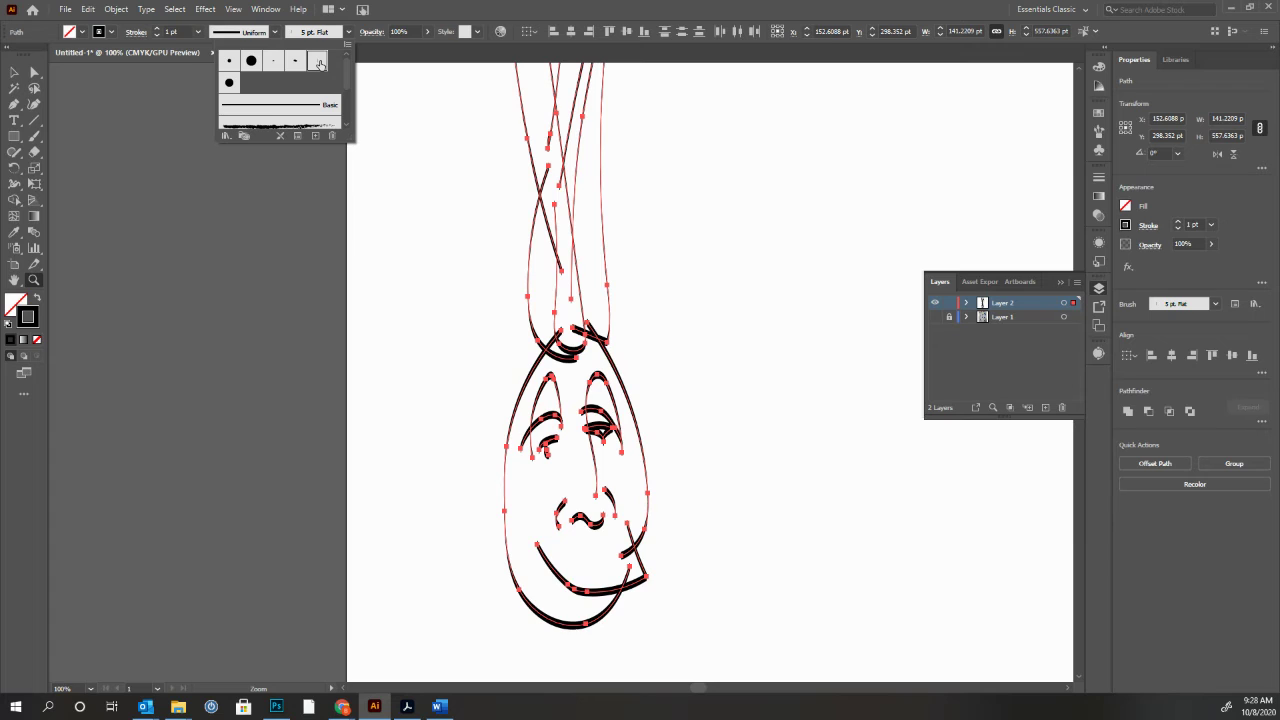
pyautogui.click(292, 63)
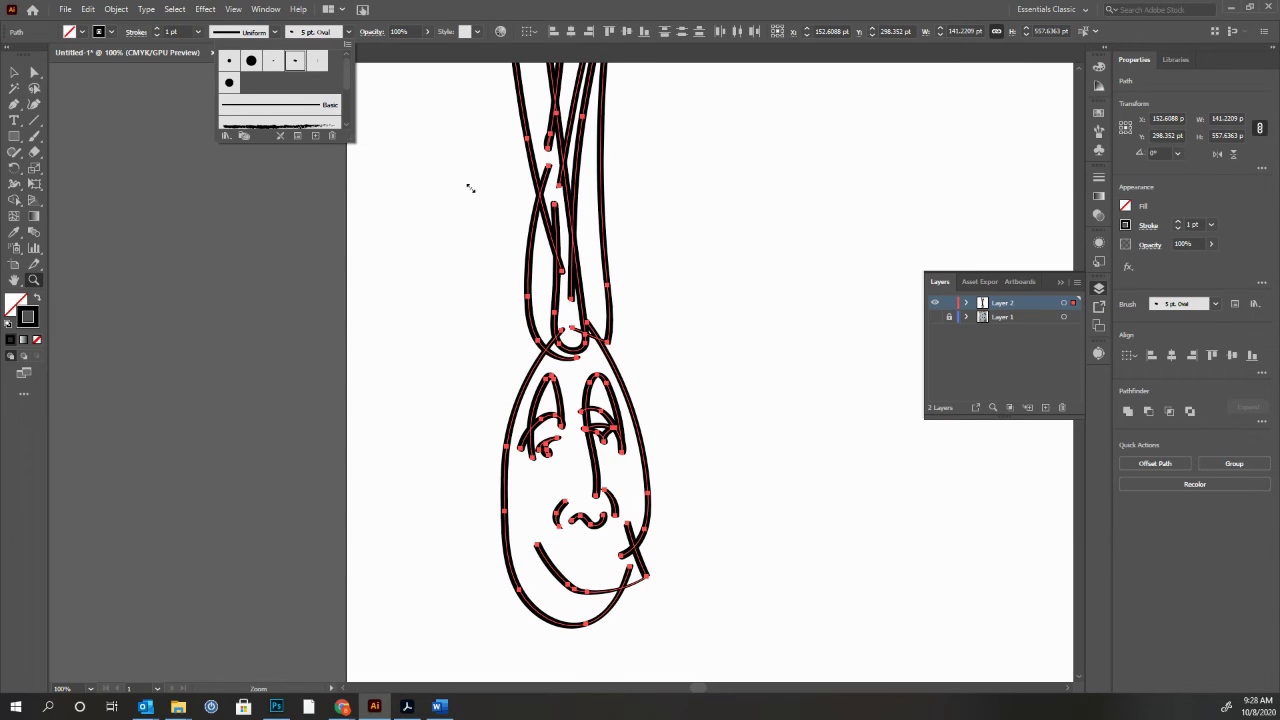
pyautogui.click(16, 68)
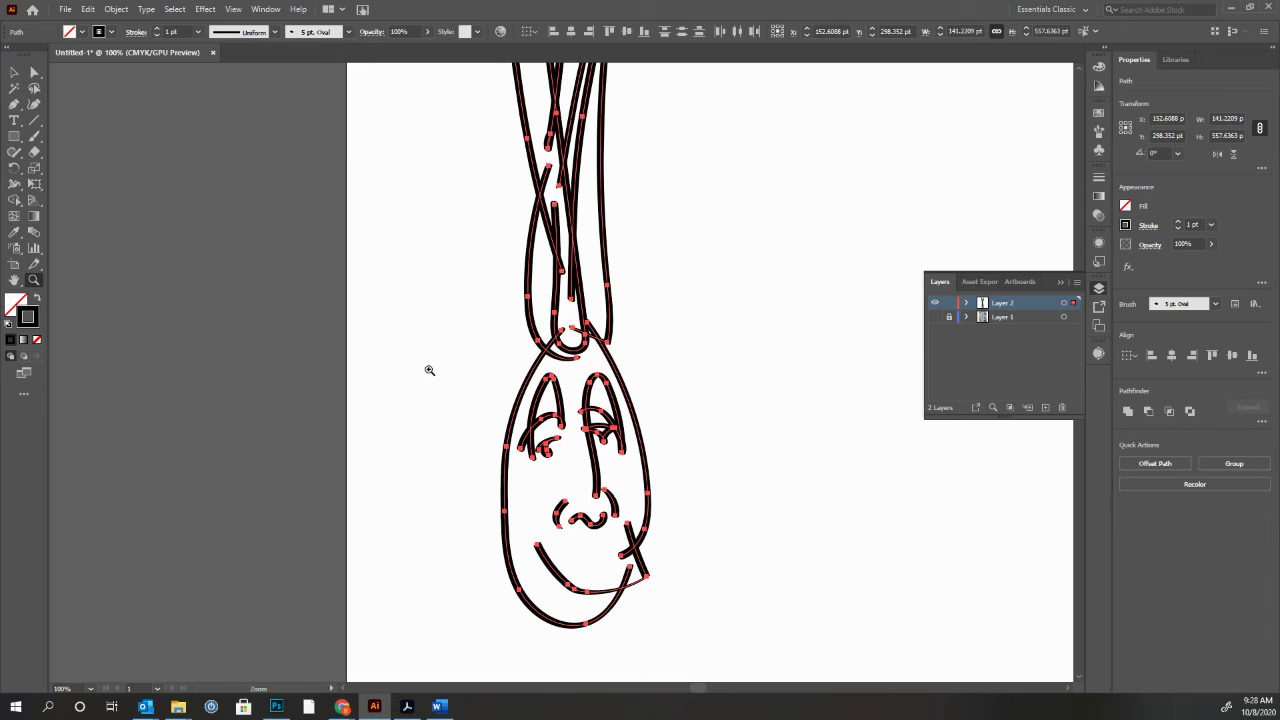
# Shorten the traced seedling to about 472 pt high, widen it to about 155 pt, and reselect all its strokes.
pyautogui.click(430, 352)
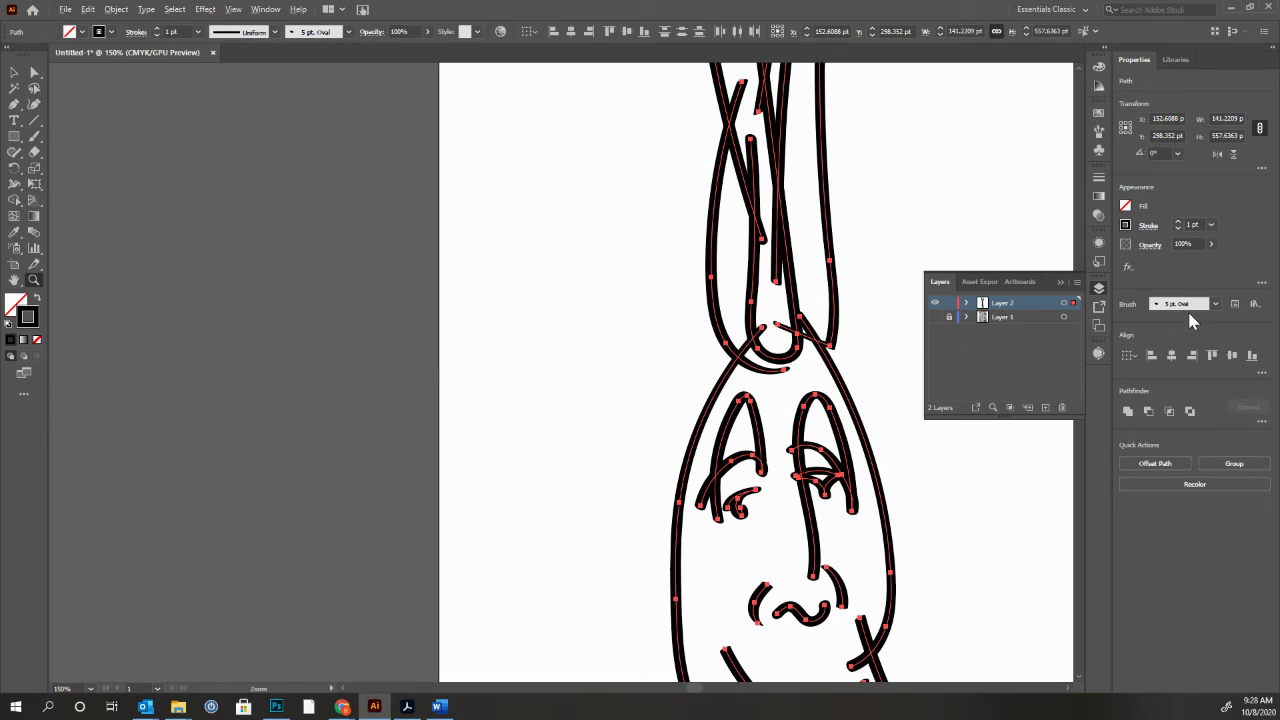
pyautogui.keyDown('alt'); pyautogui.click(883, 220); pyautogui.keyUp('alt')
pyautogui.keyDown('alt'); pyautogui.click(883, 220); pyautogui.keyUp('alt')
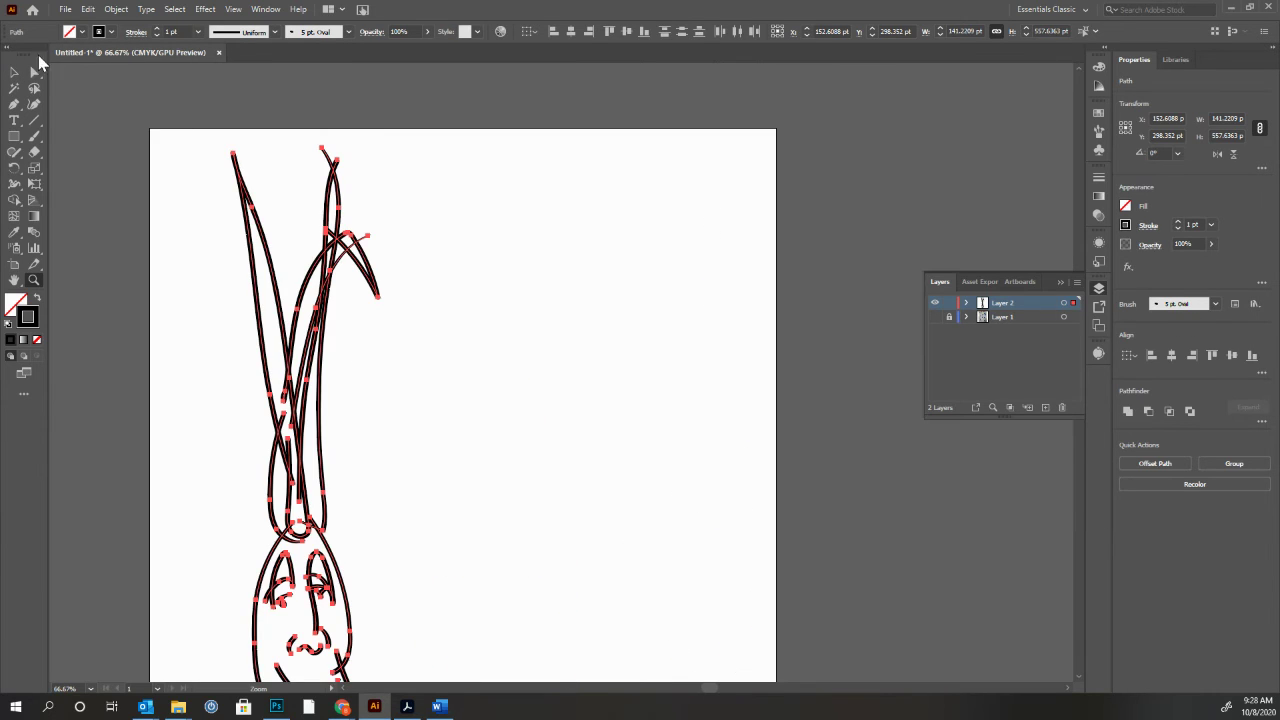
pyautogui.keyDown('alt'); pyautogui.click(395, 355); pyautogui.keyUp('alt')
pyautogui.press('v')
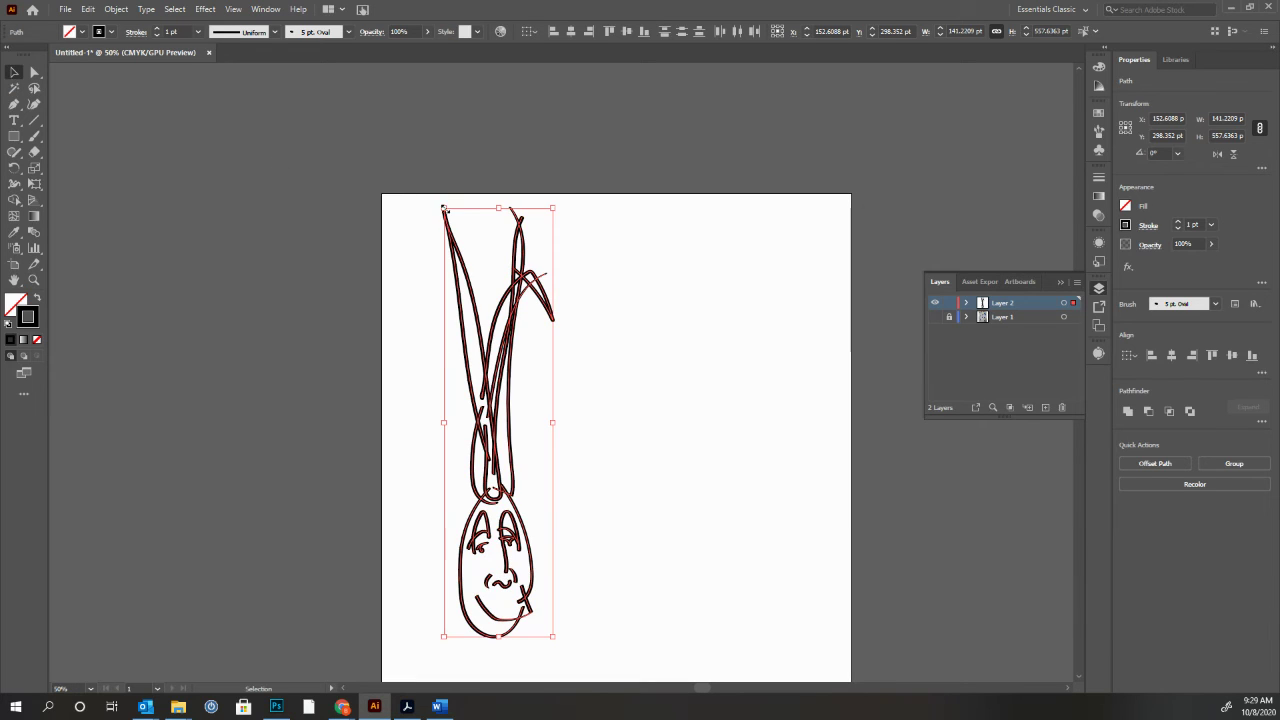
pyautogui.moveTo(500, 208); pyautogui.dragTo(500, 273)
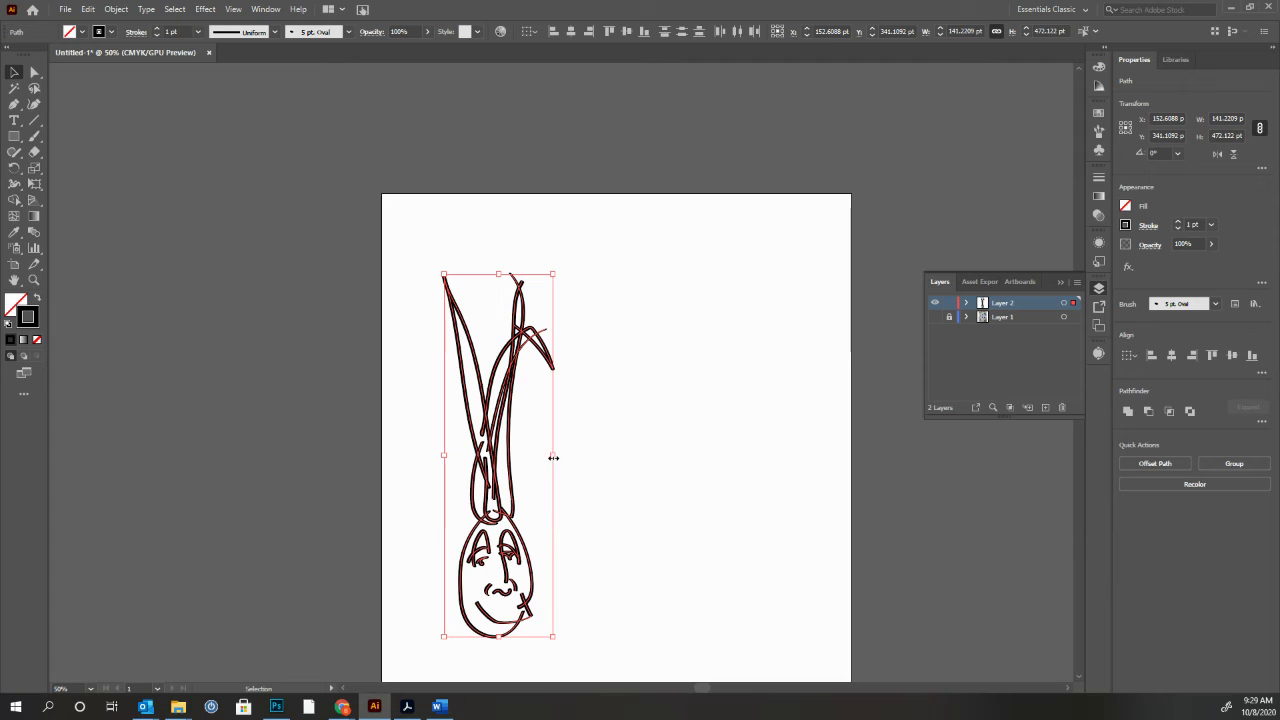
pyautogui.moveTo(553, 457); pyautogui.dragTo(565, 457)
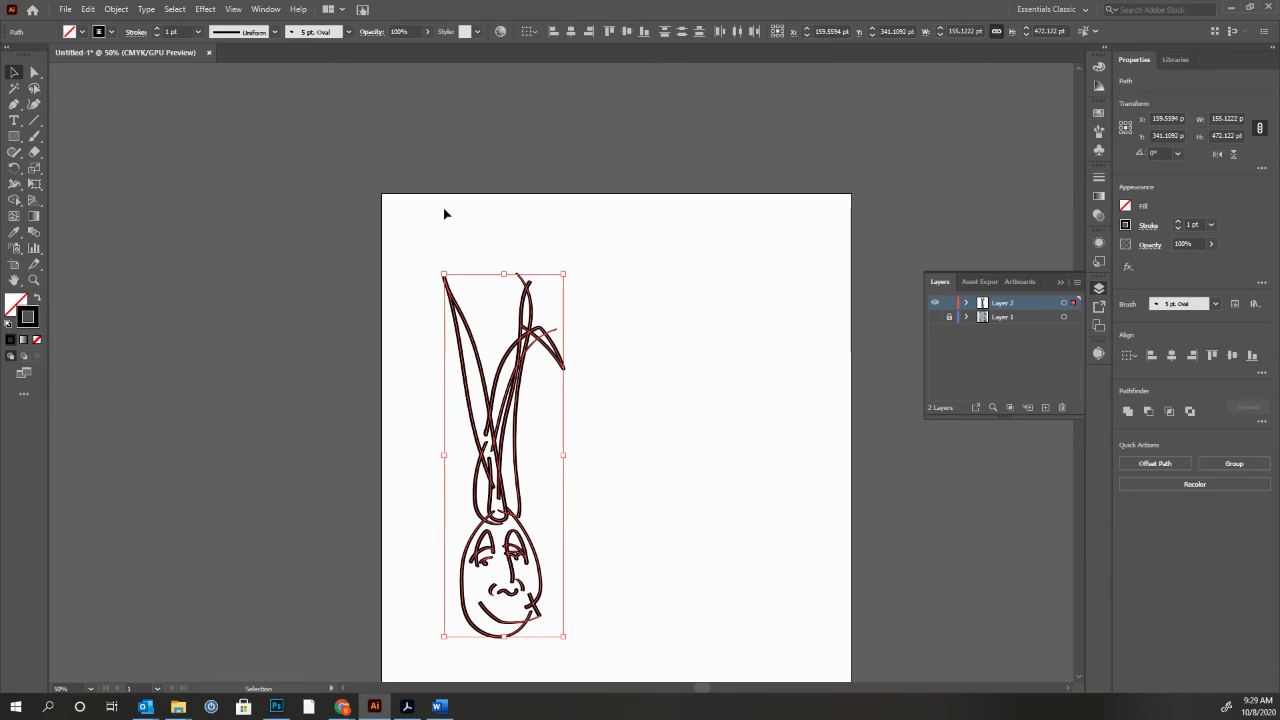
pyautogui.click(620, 490)
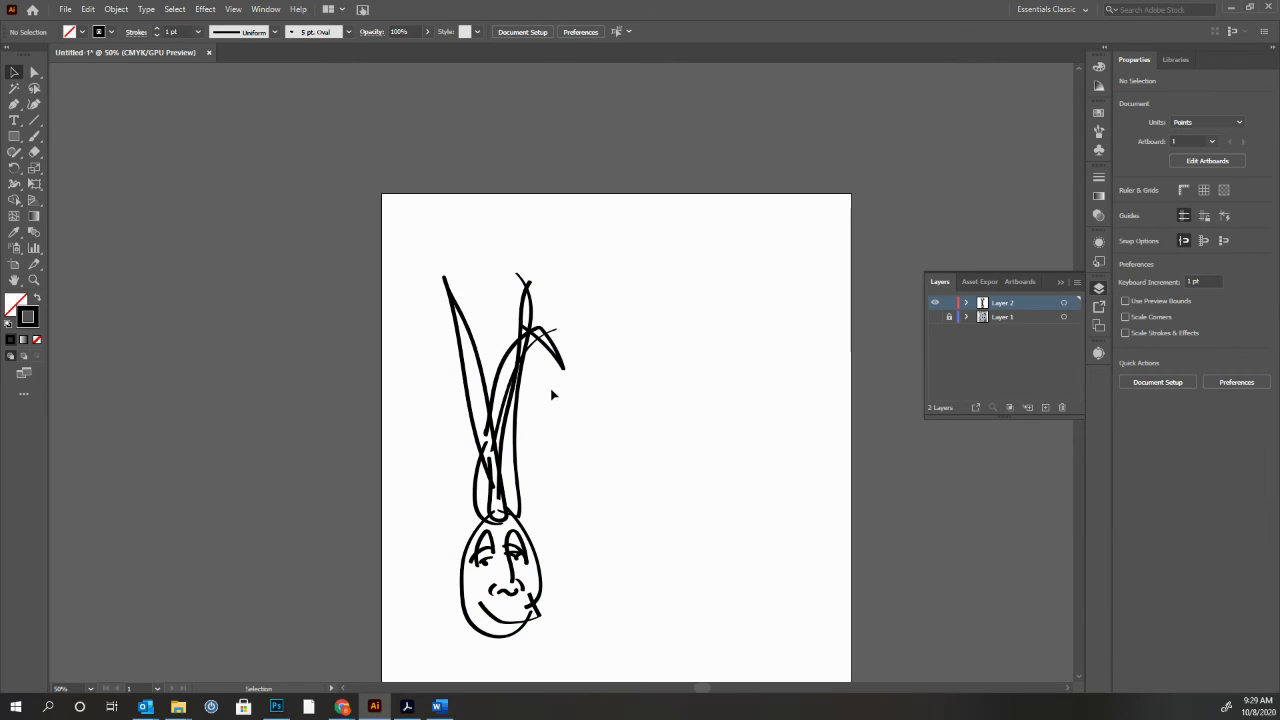
pyautogui.moveTo(433, 257)
pyautogui.mouseDown()
pyautogui.moveTo(560, 603)
pyautogui.moveTo(623, 678)
pyautogui.moveTo(630, 600)
pyautogui.mouseUp()
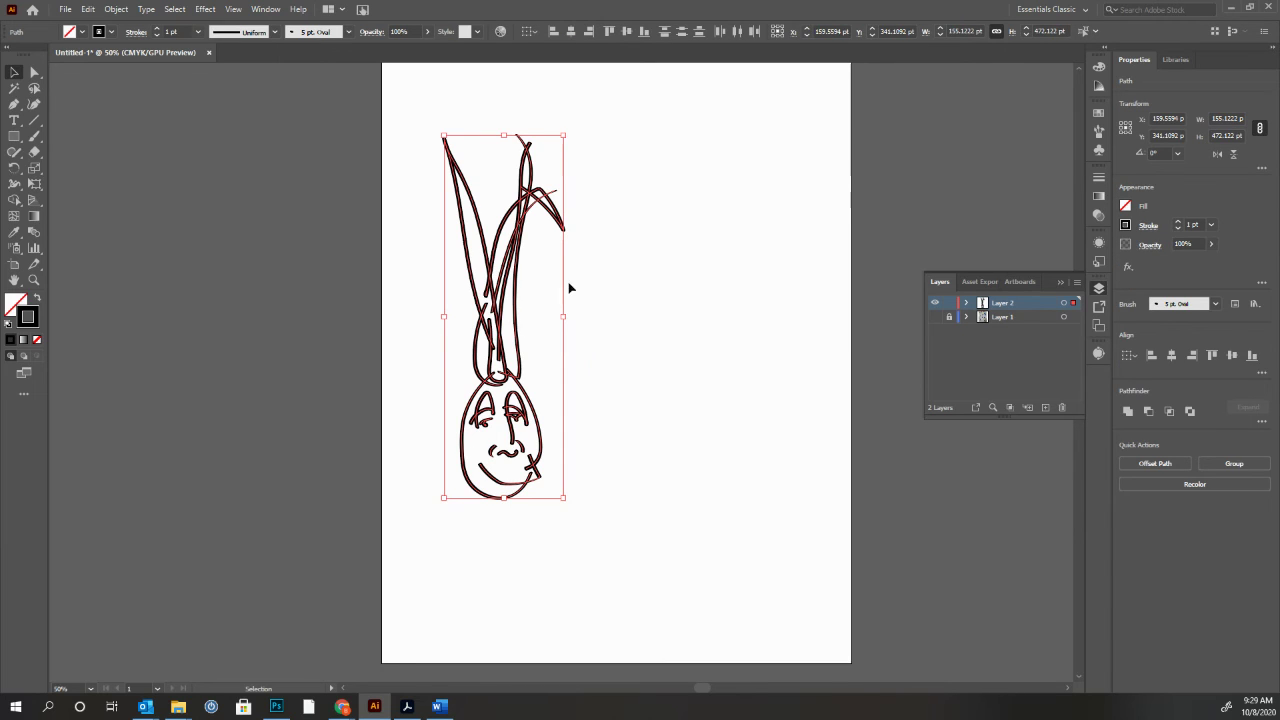
pyautogui.click(117, 10)
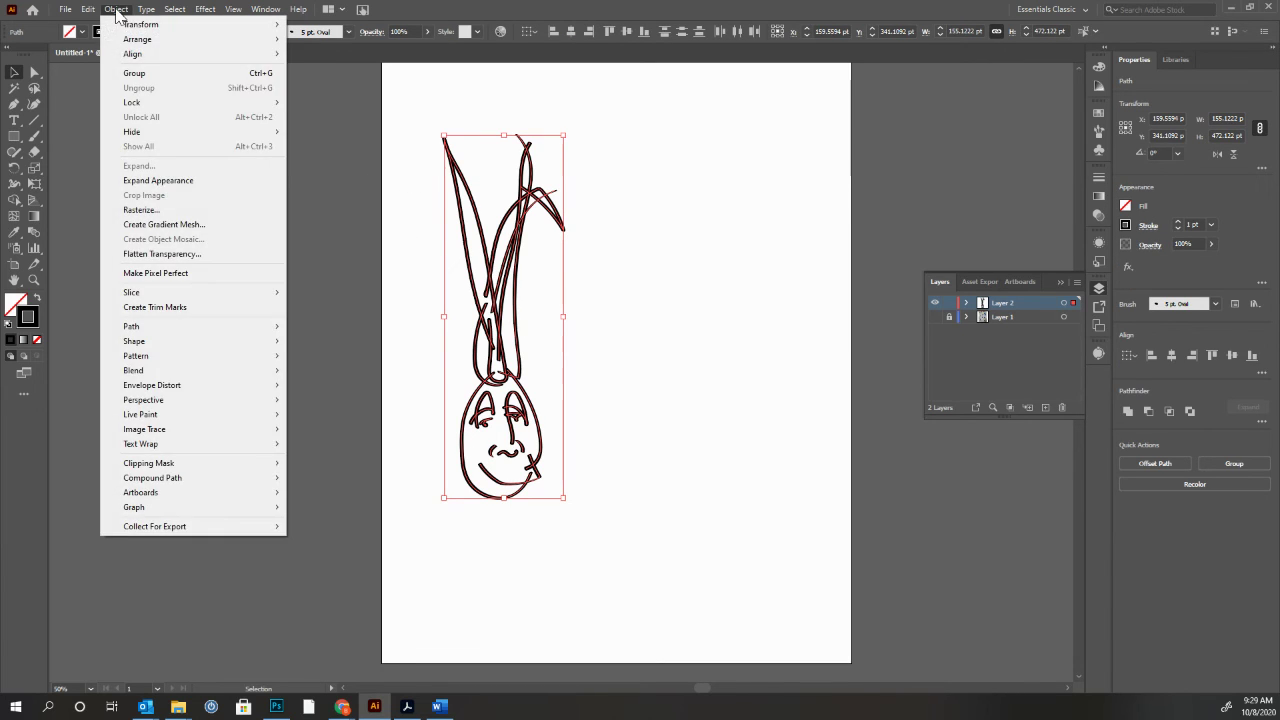
pyautogui.click(183, 214)
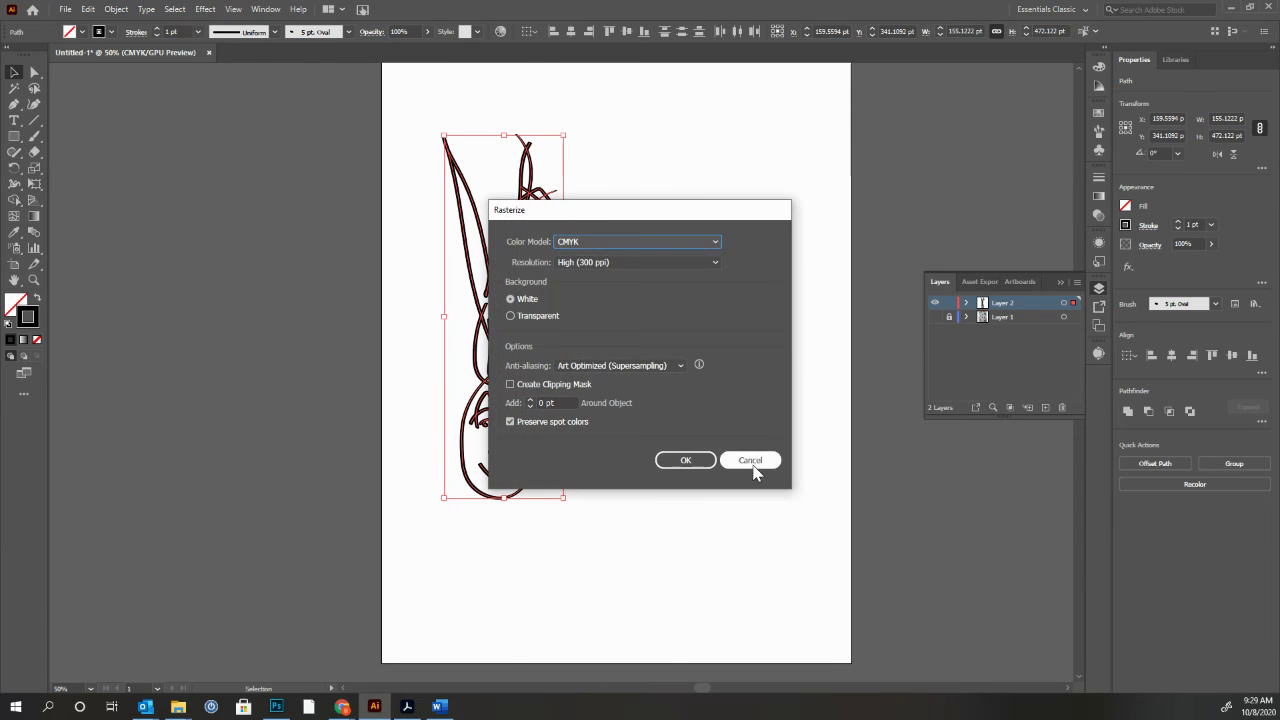
pyautogui.click(748, 460)
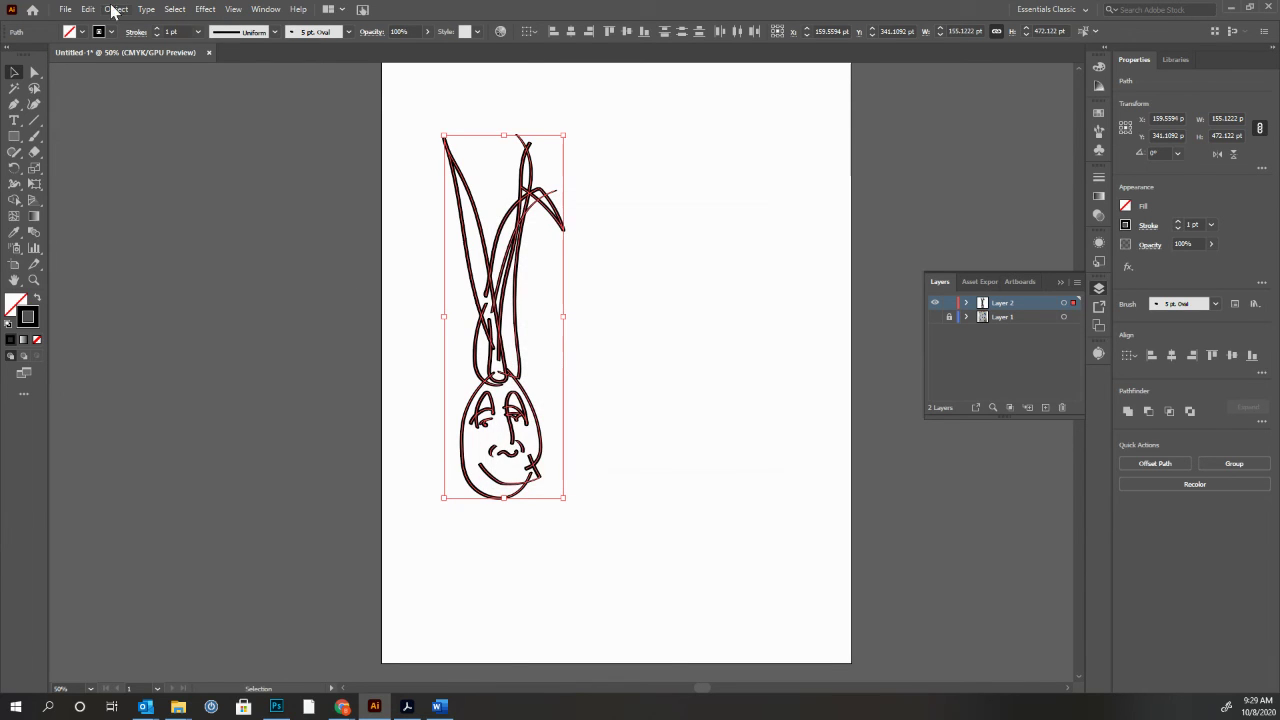
# Expand the appearance of the selected brush strokes into filled outlines and inspect the crossings in the leaves up close.
pyautogui.click(118, 10)
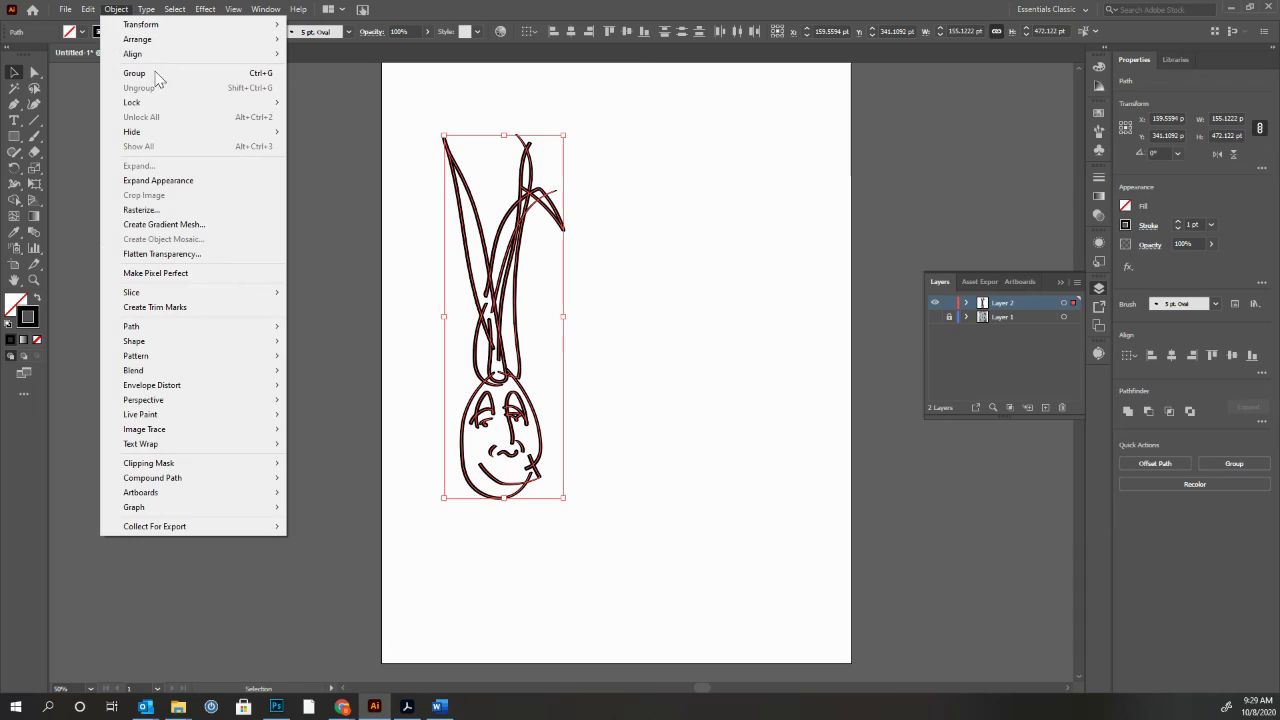
pyautogui.click(200, 182)
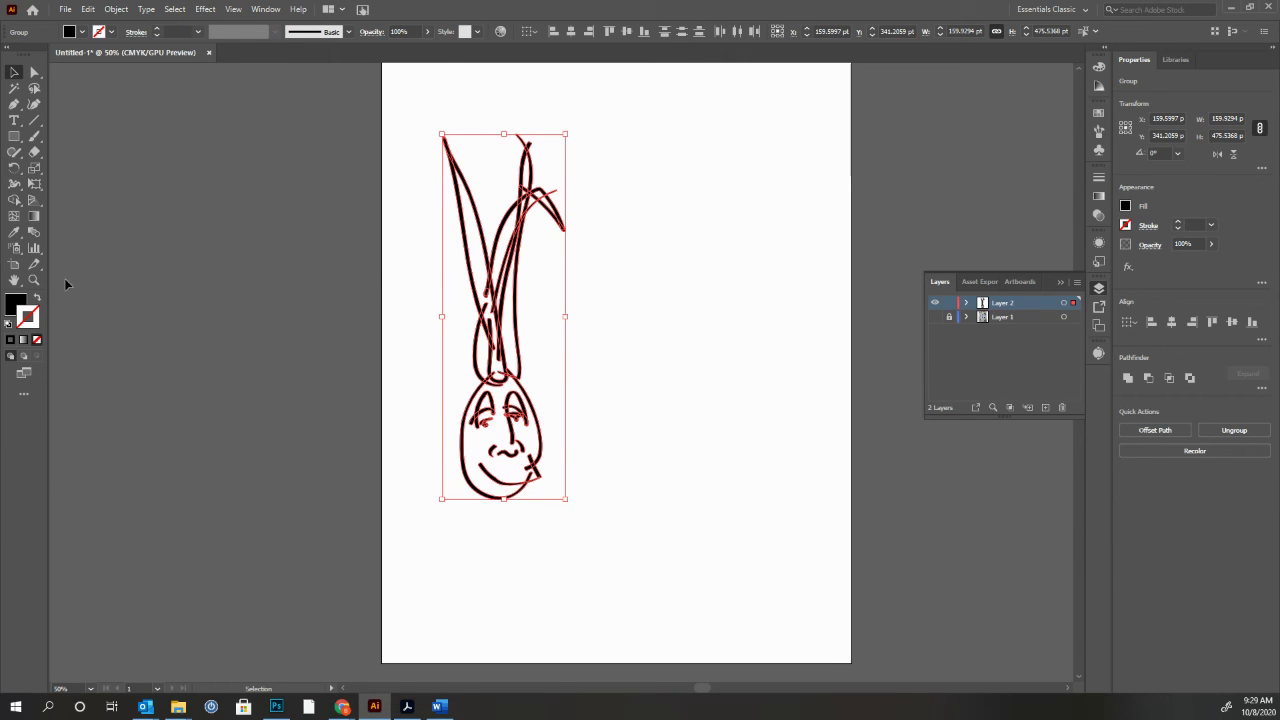
pyautogui.click(33, 280)
pyautogui.moveTo(488, 335); pyautogui.dragTo(603, 345)
pyautogui.click(598, 358)
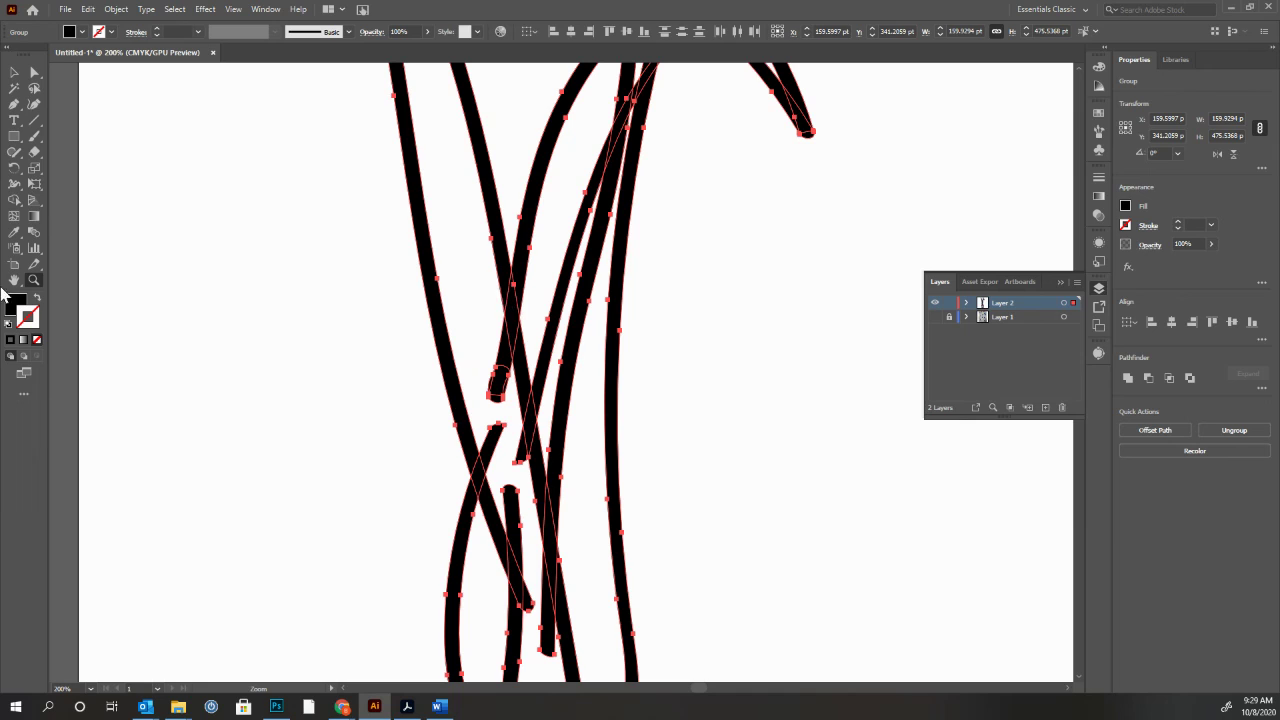
pyautogui.click(30, 318)
pyautogui.click(8, 304)
# Divide the expanded seedling outlines where they overlap, using Pathfinder's Divide.
pyautogui.click(266, 9)
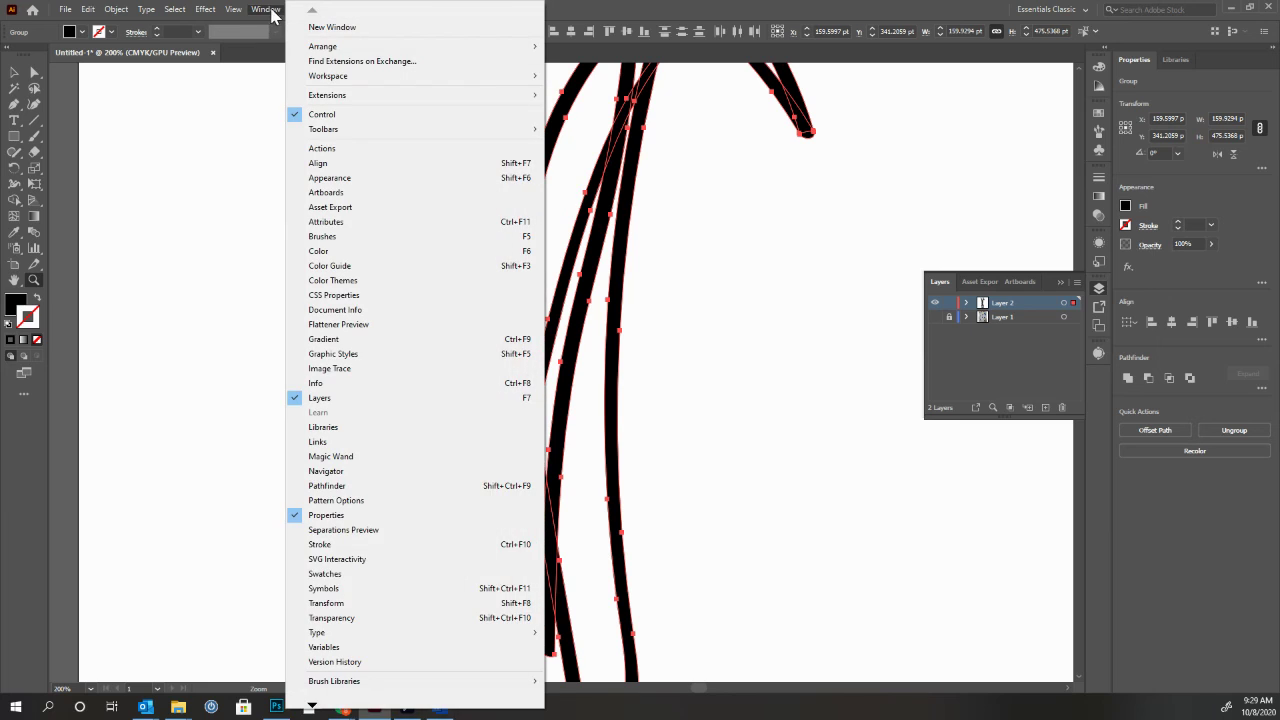
pyautogui.click(344, 488)
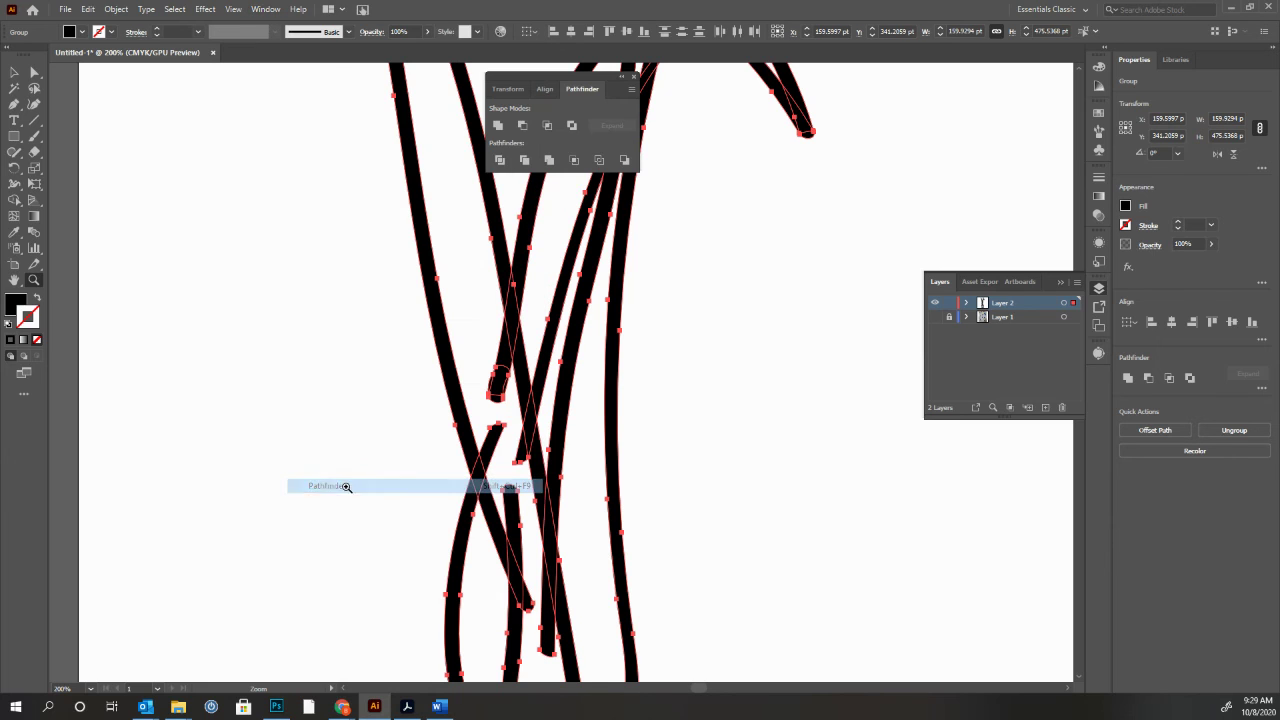
pyautogui.click(502, 163)
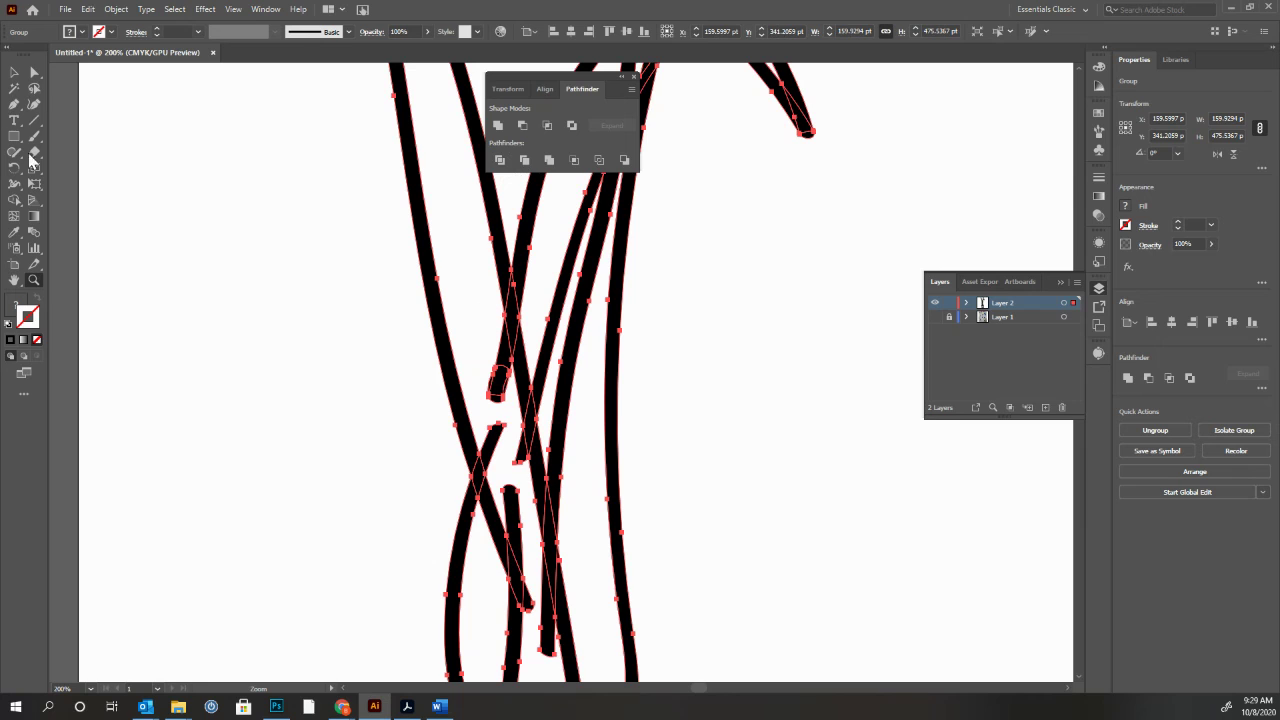
# Delete the individual stroke ends that overhang the crossings in the middle of the leaves, using Direct Selection.
pyautogui.click(34, 73)
pyautogui.click(285, 396)
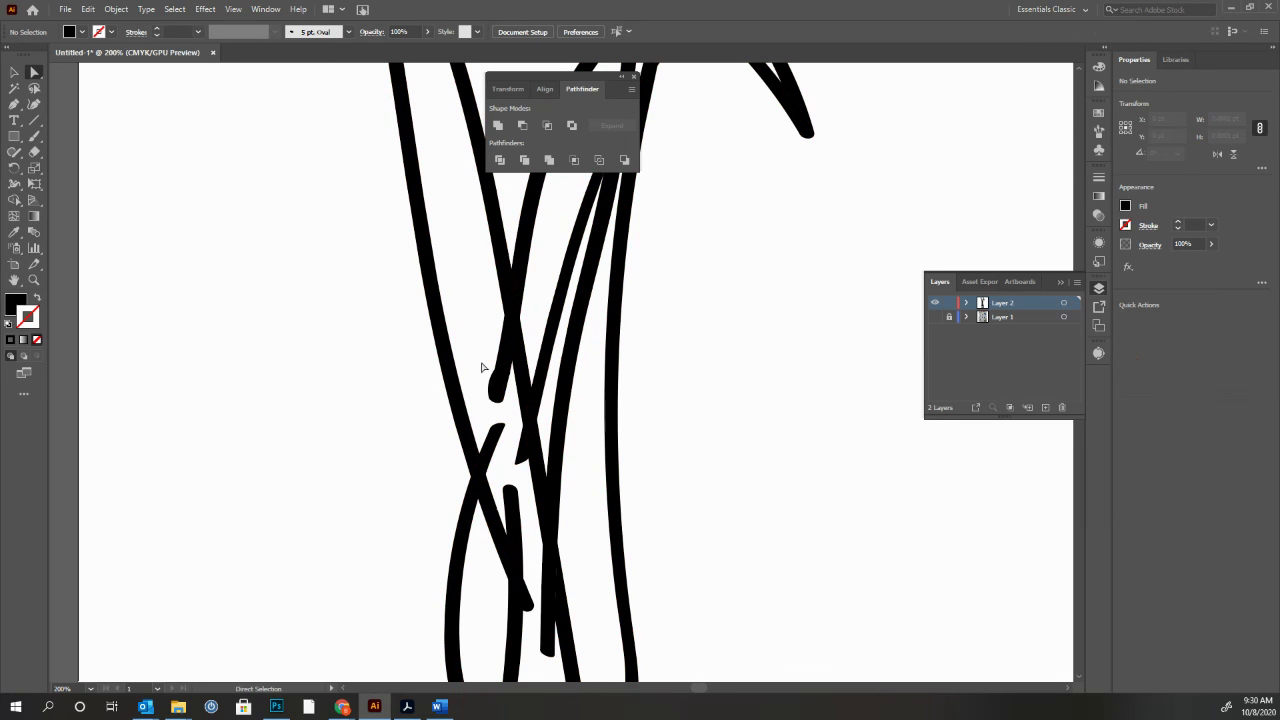
pyautogui.click(503, 399)
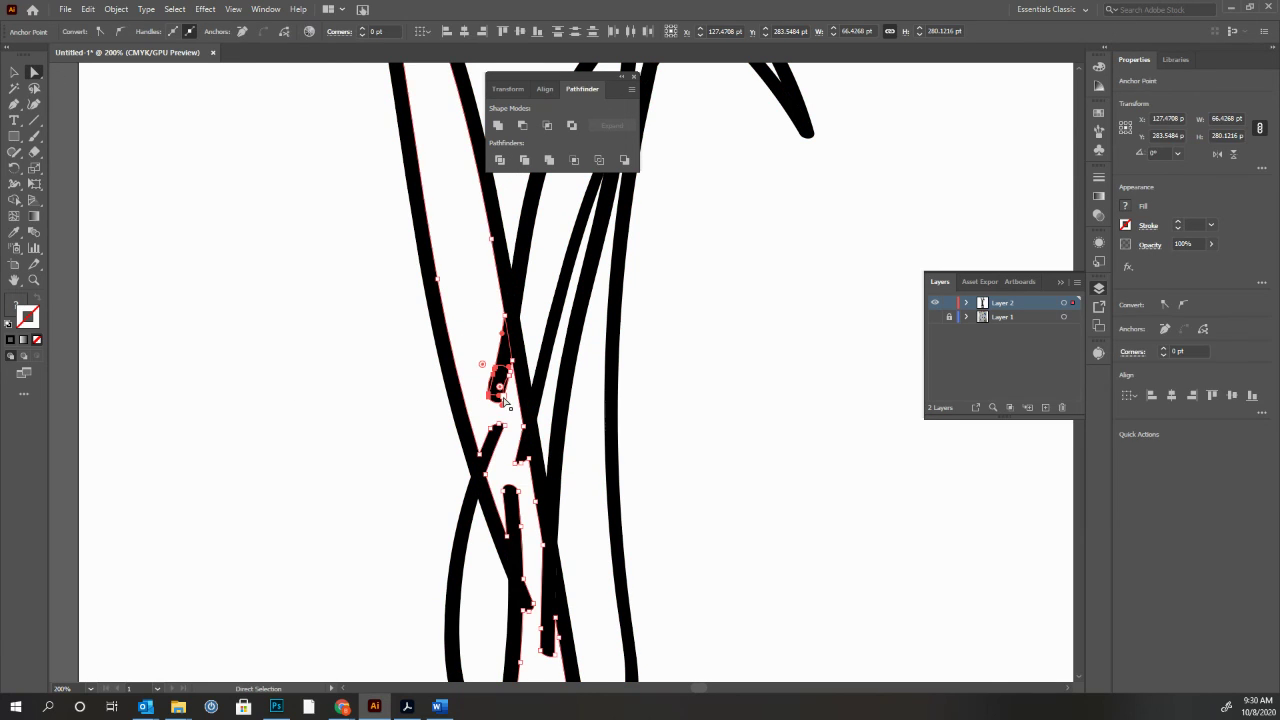
pyautogui.press('Delete')
pyautogui.press('Delete')
pyautogui.click(493, 447)
pyautogui.press('Delete')
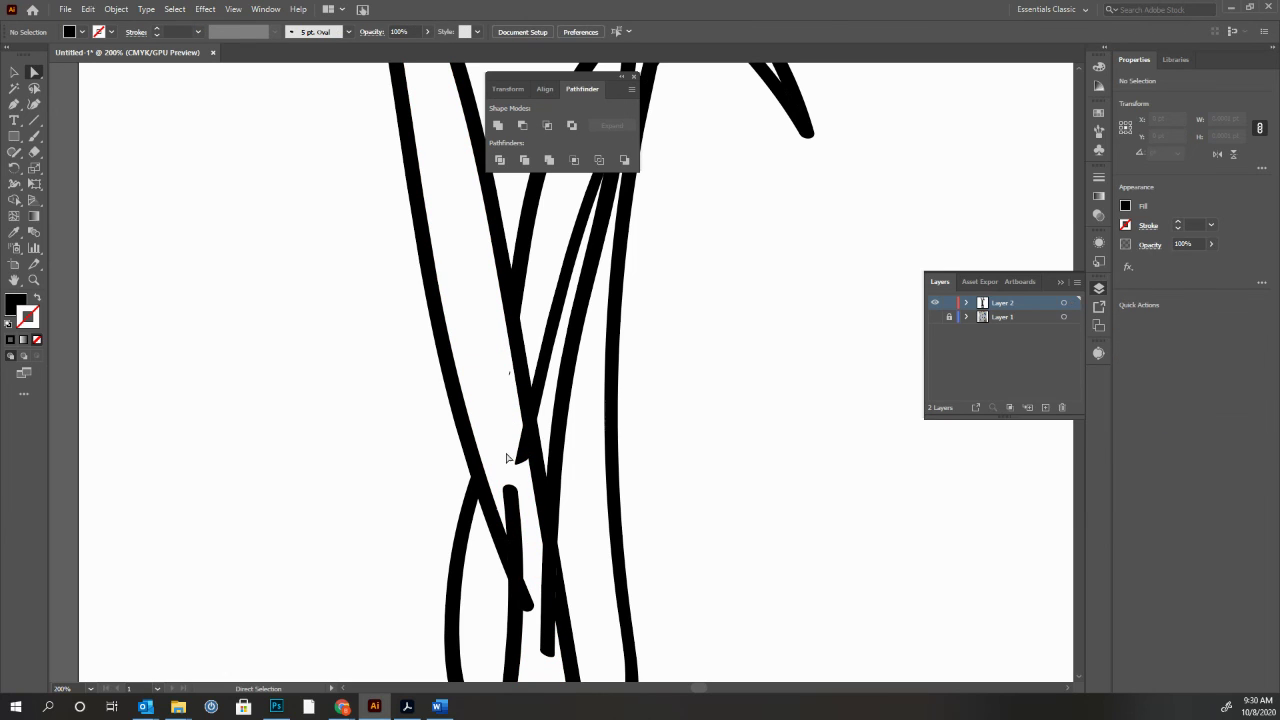
pyautogui.click(514, 498)
pyautogui.press('Delete')
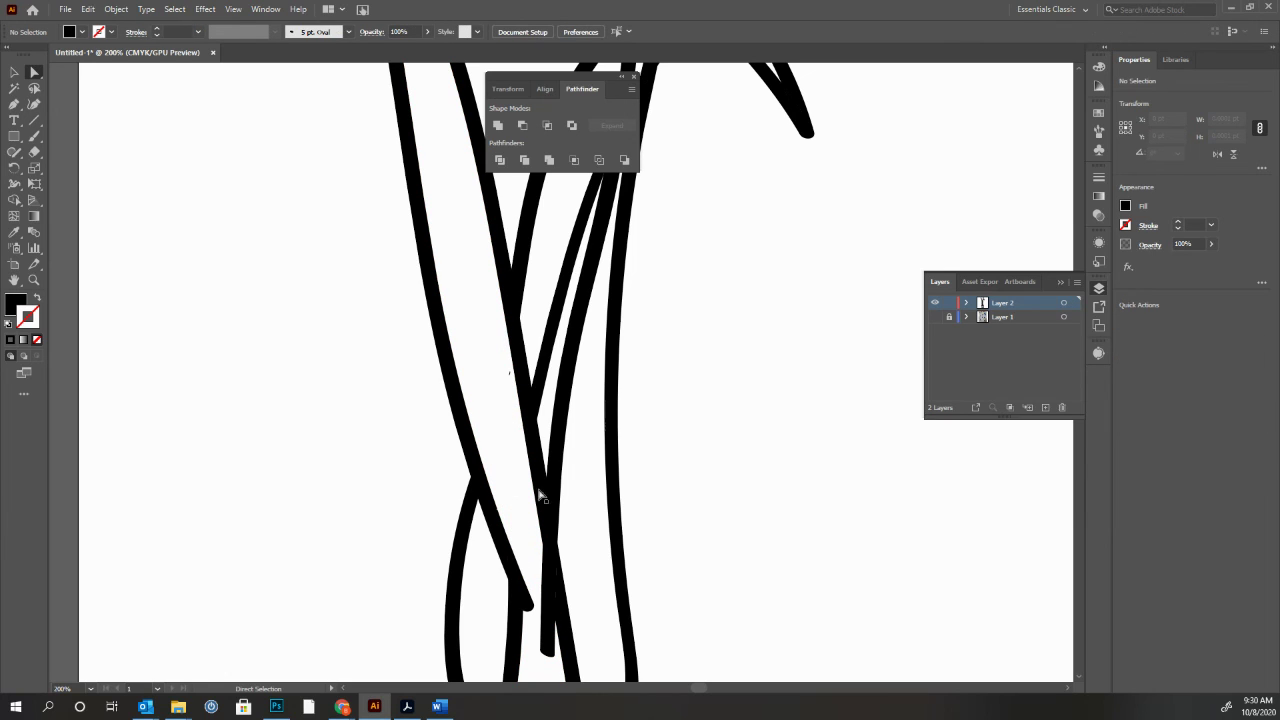
pyautogui.click(549, 625)
pyautogui.press('Delete')
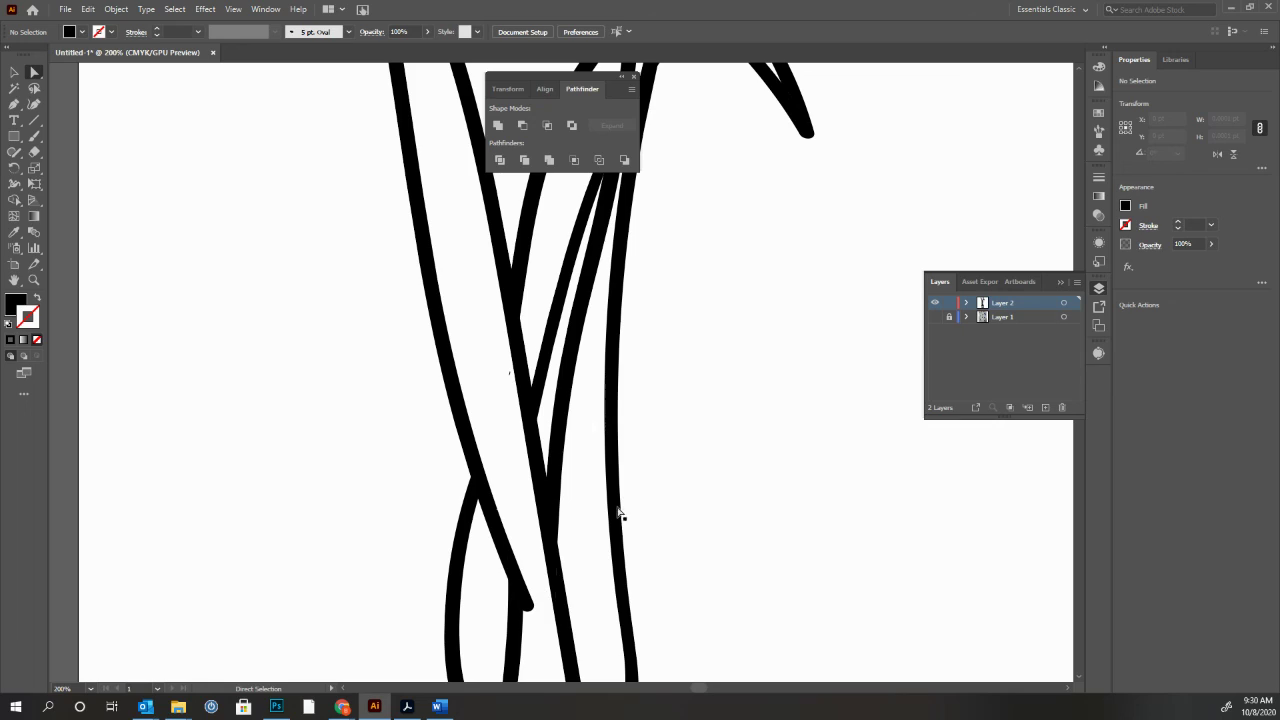